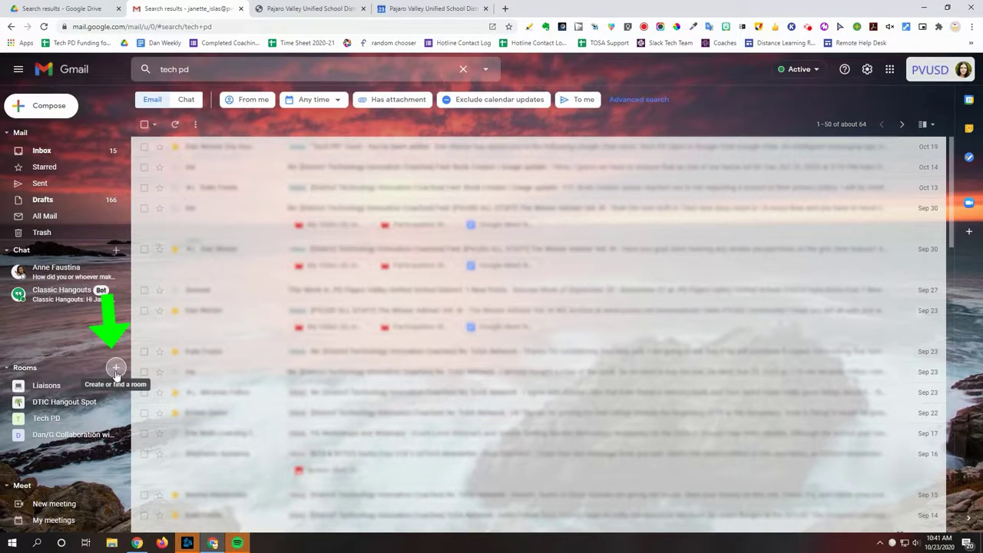
- Start creating a new chat room and name it "Bilingual collaboration"
left_click(116, 369)
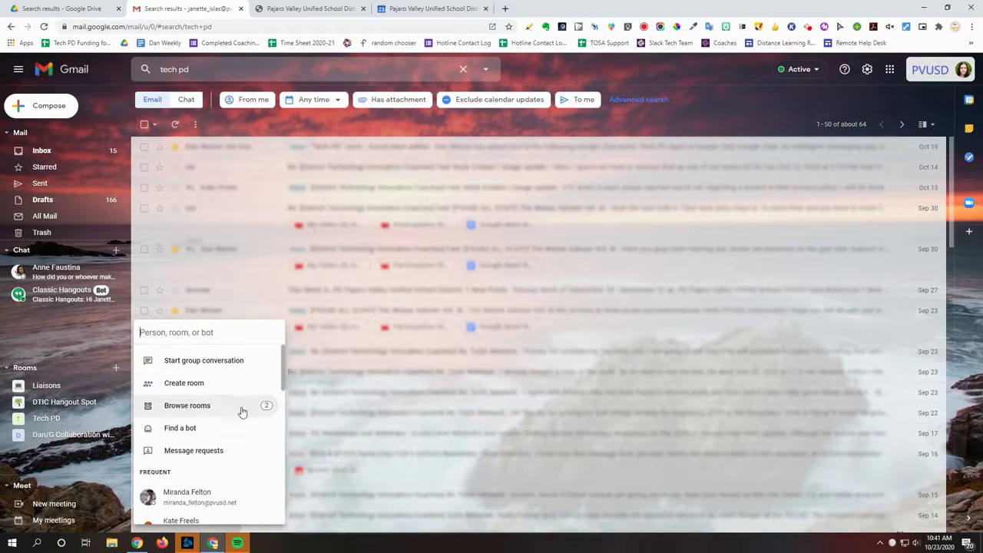
left_click(184, 382)
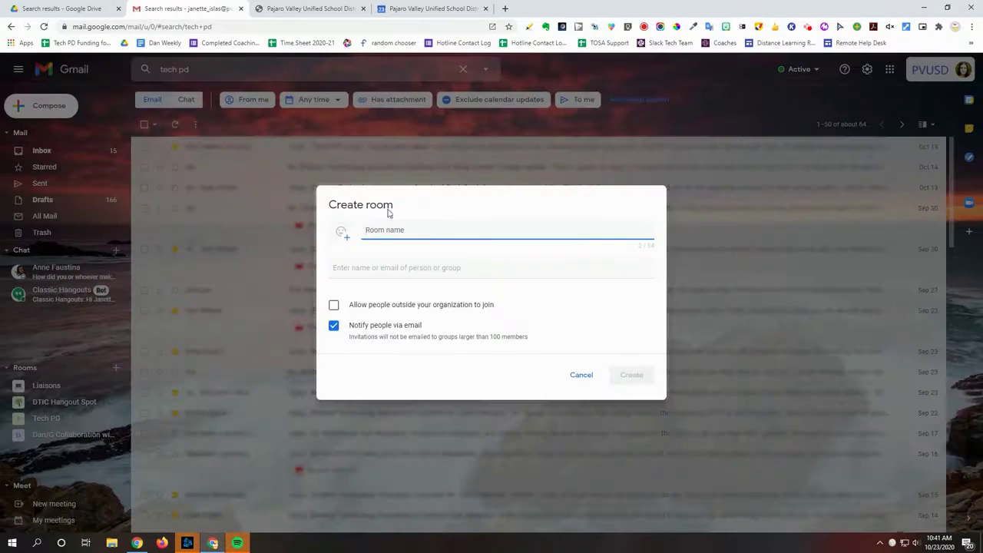
type("Bill")
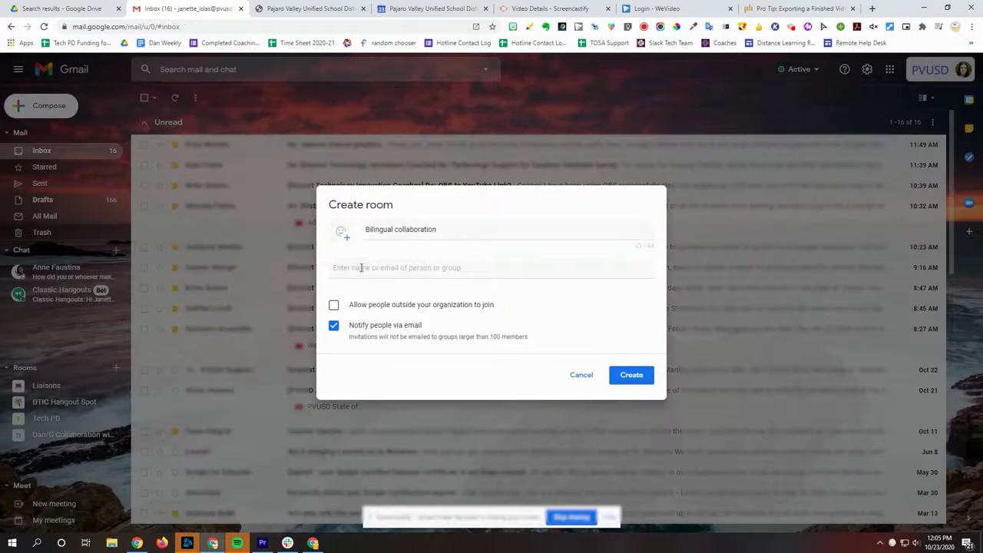
- Enter two colleagues by name as invitees for the room and create the room
left_click(404, 266)
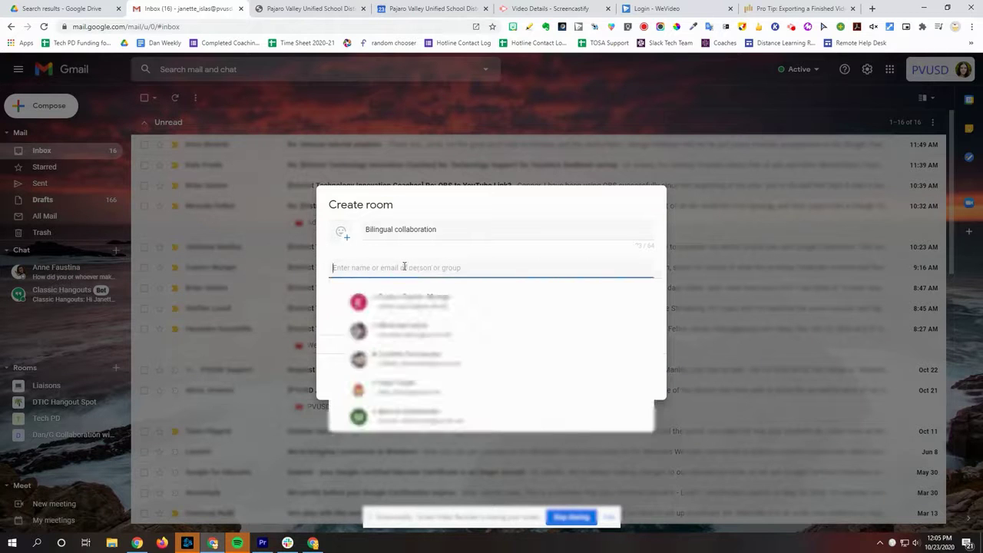
type("kate")
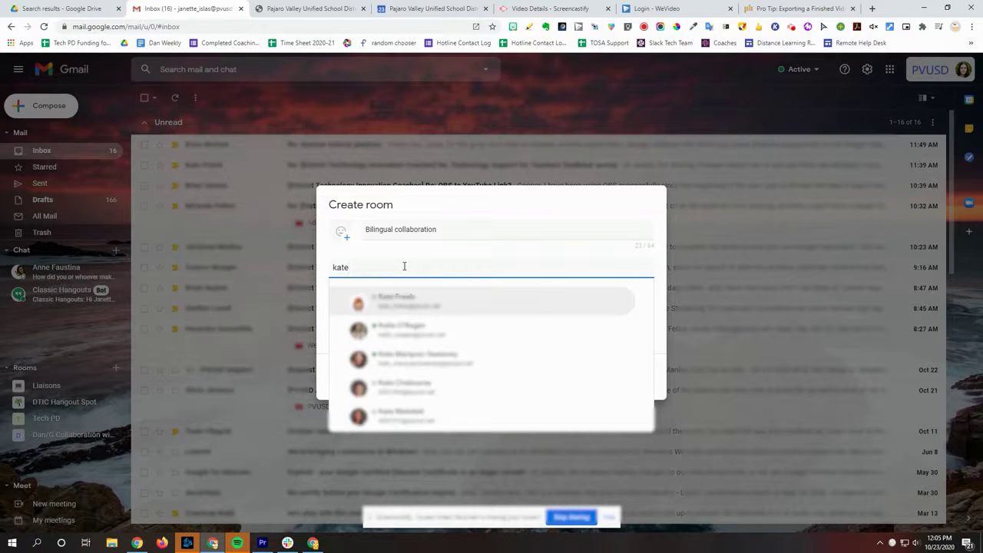
key("Return")
type("miranda")
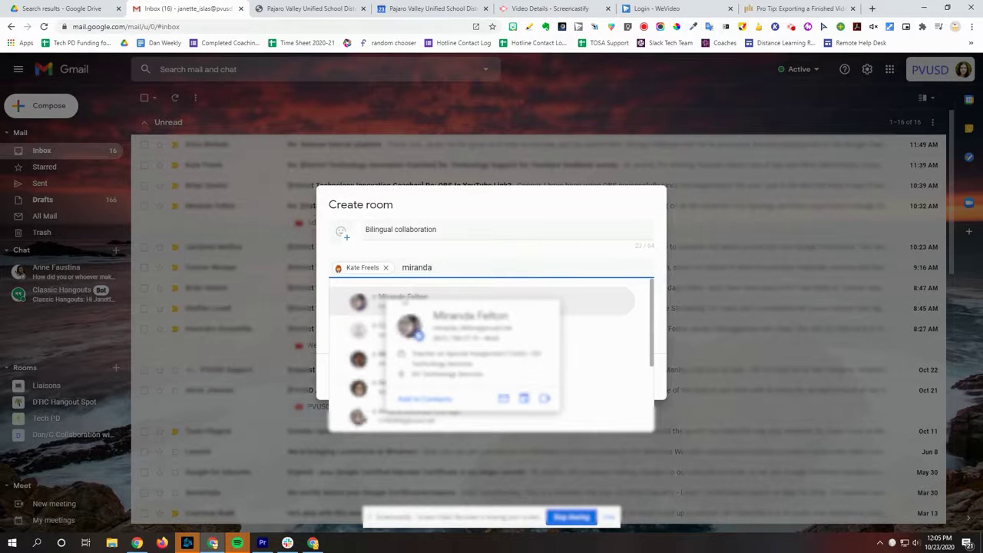
key("Return")
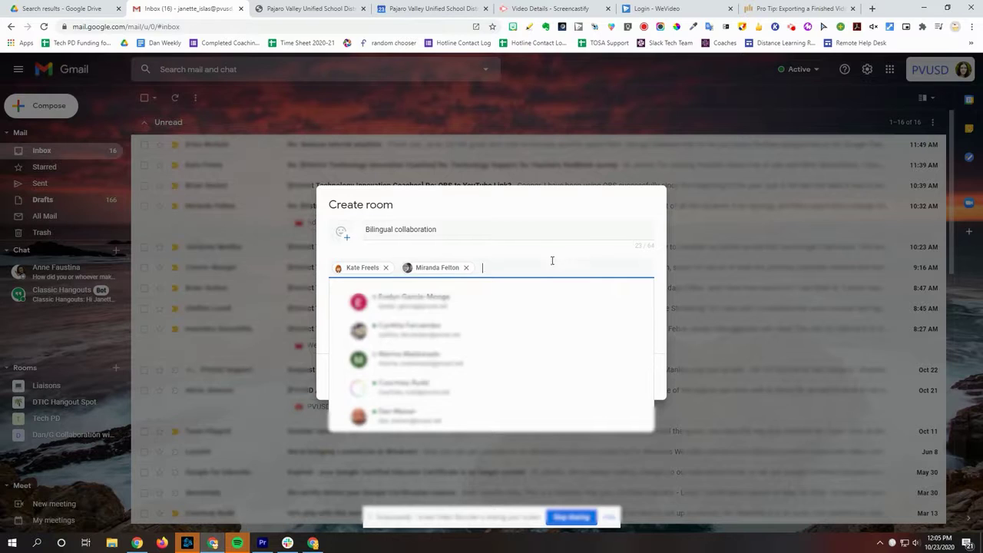
left_click(551, 246)
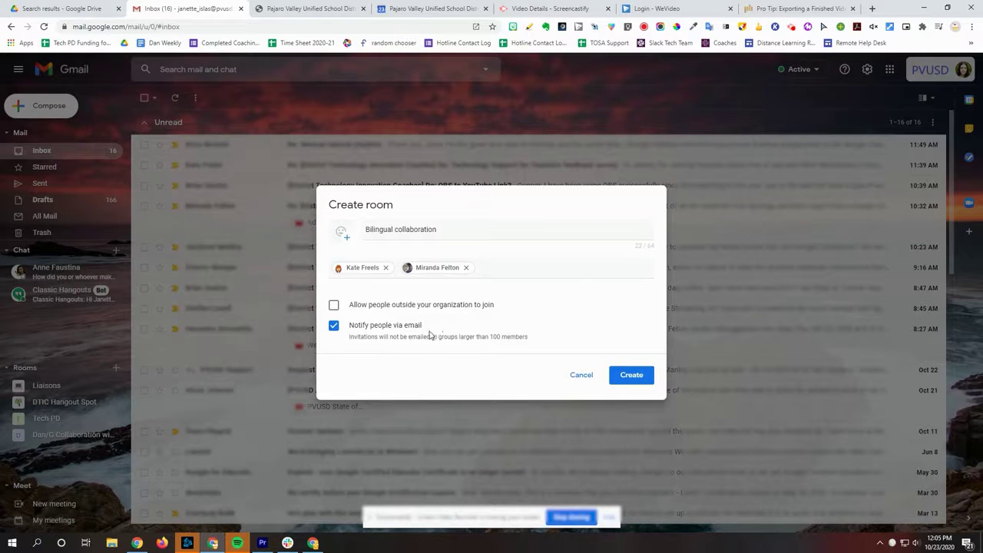
left_click(632, 376)
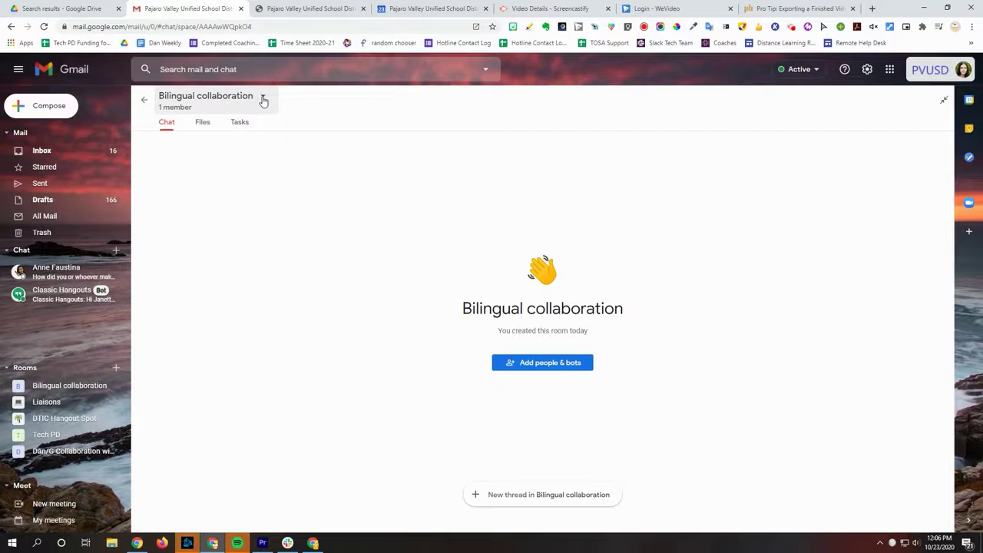
- Add two suggested colleagues to the Bilingual collaboration room and send their invitations
left_click(536, 366)
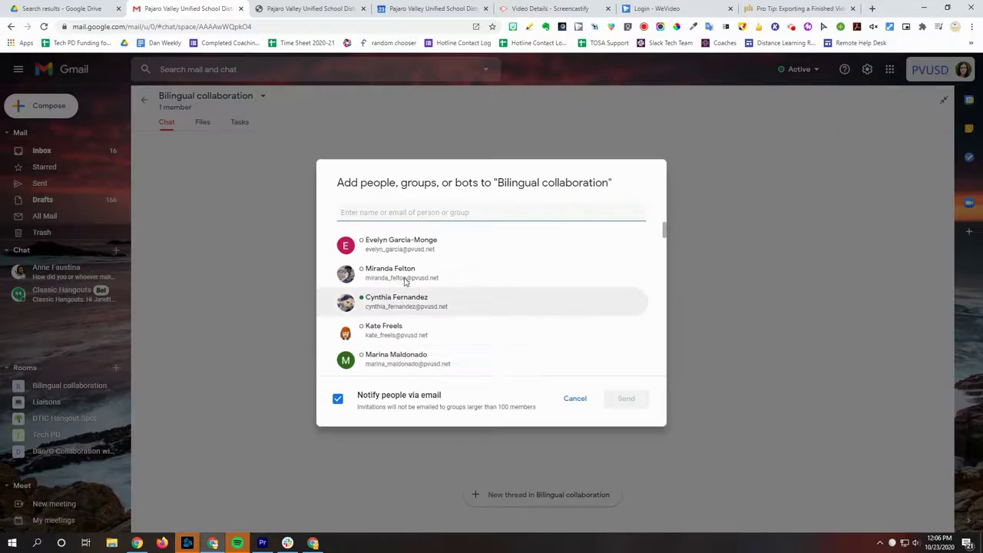
left_click(396, 240)
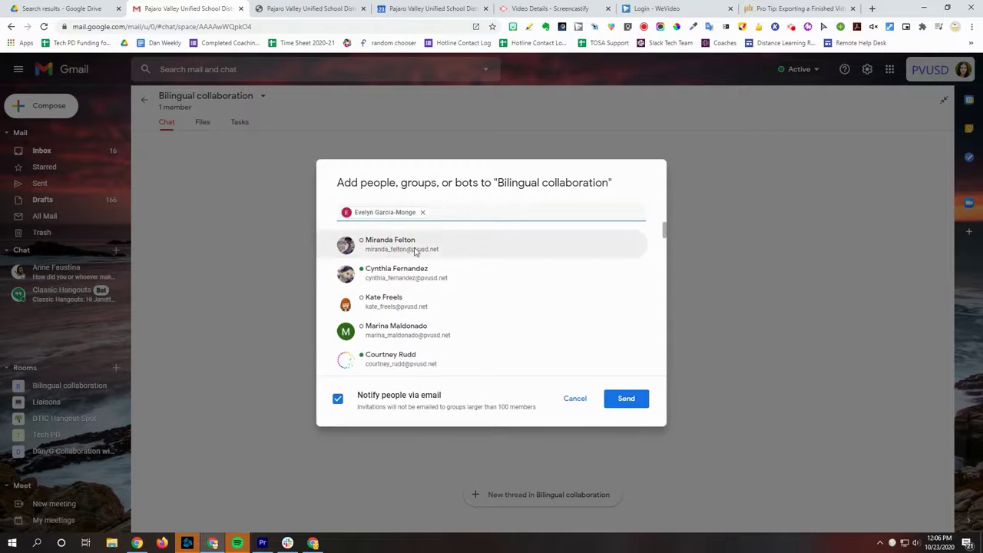
left_click(403, 270)
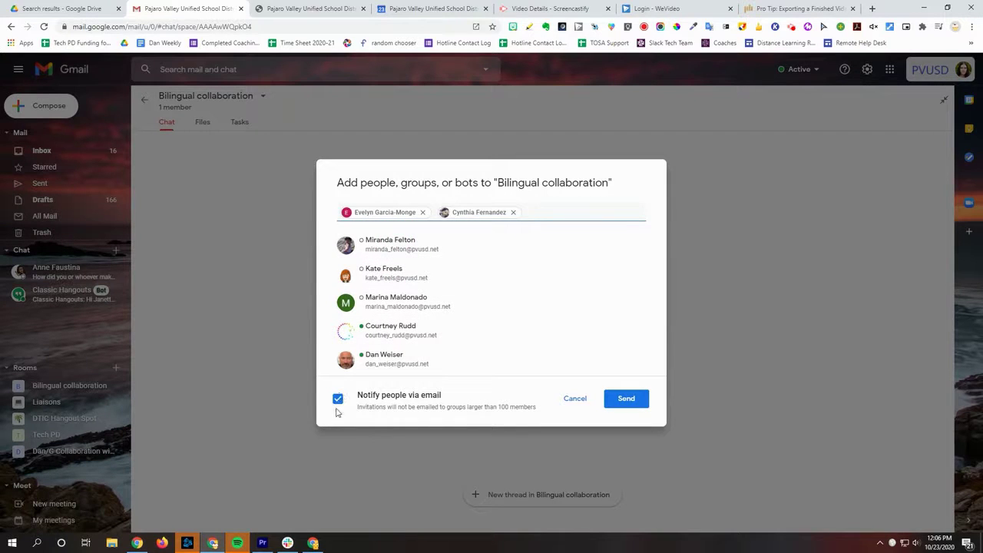
left_click(626, 398)
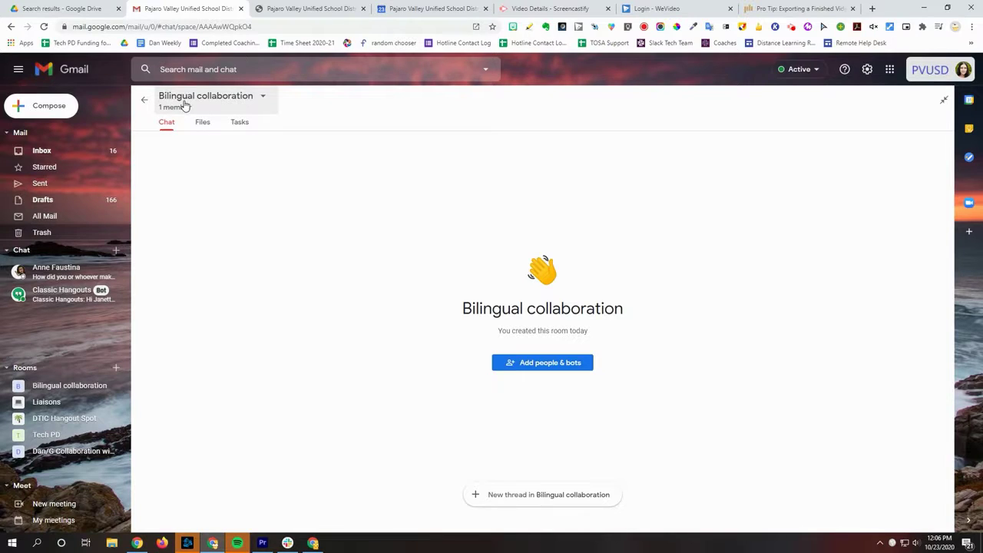
- Review the Bilingual collaboration room's options and, in its member list, the actions available for the first member
left_click(260, 101)
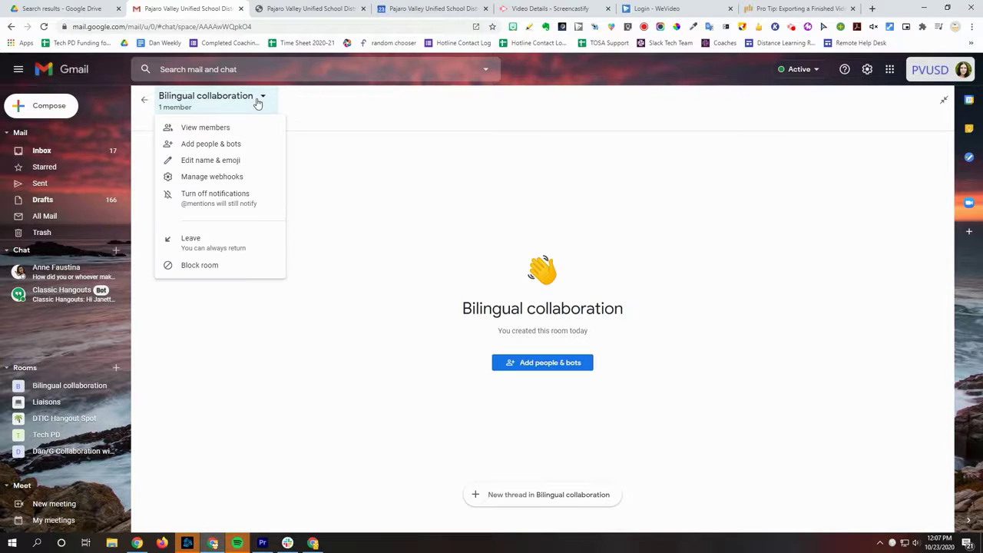
left_click(201, 145)
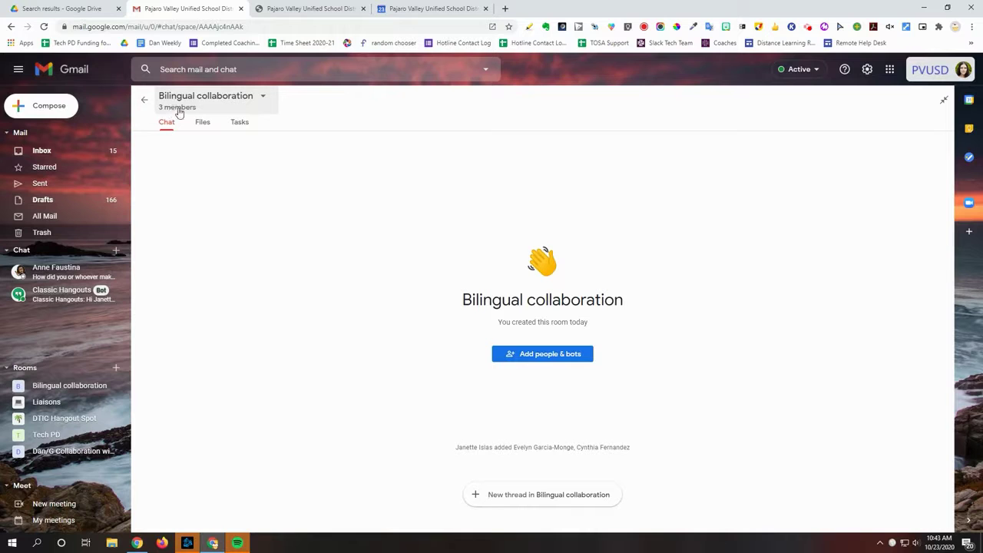
left_click(262, 97)
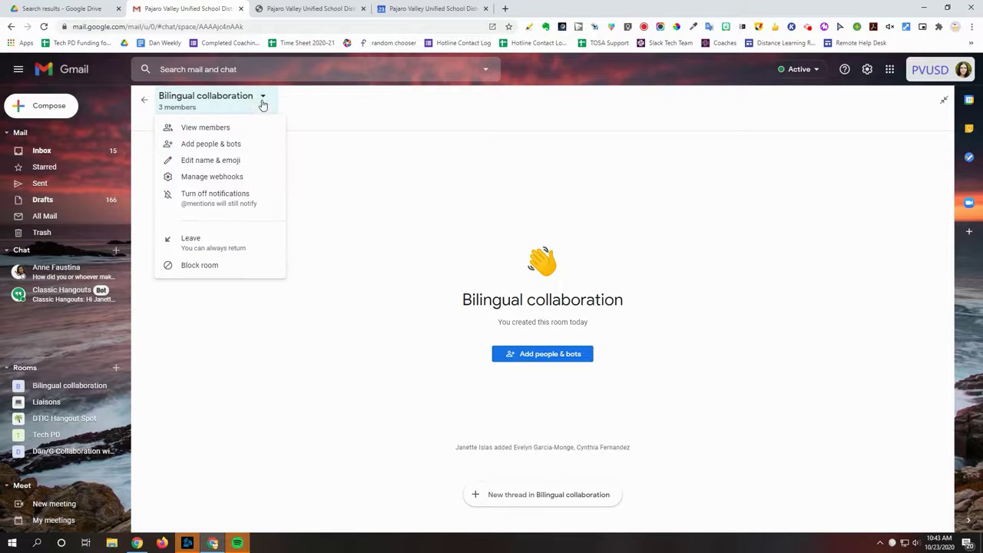
left_click(205, 128)
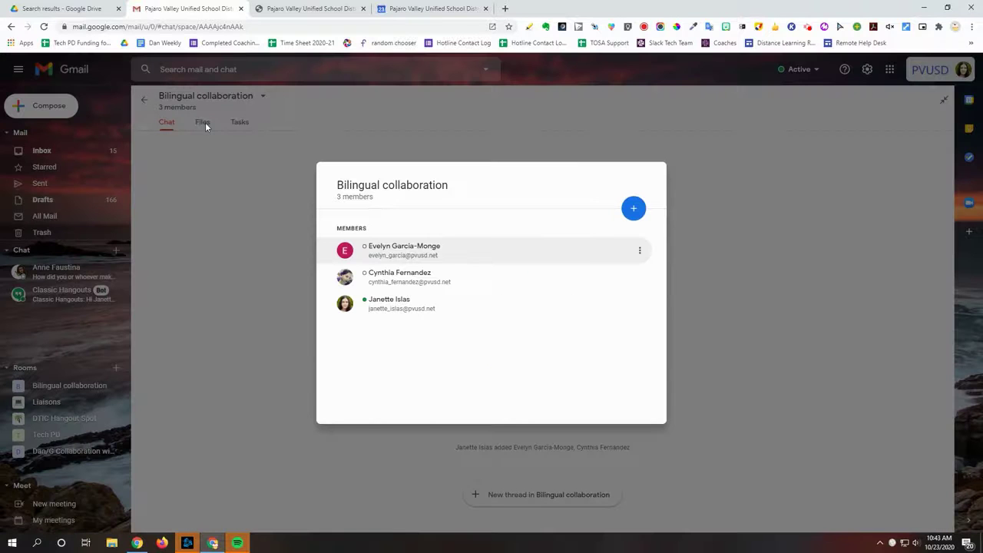
left_click(640, 250)
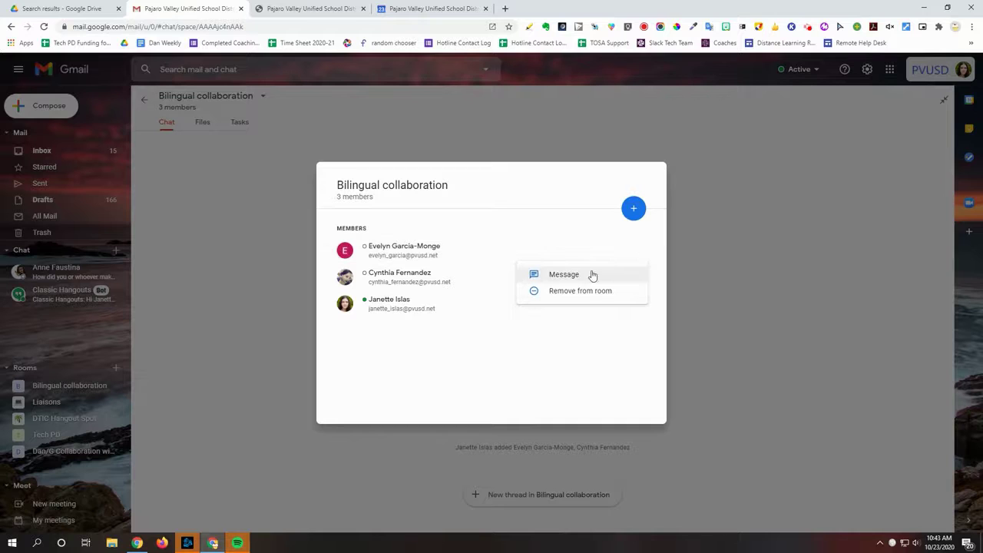
left_click(396, 138)
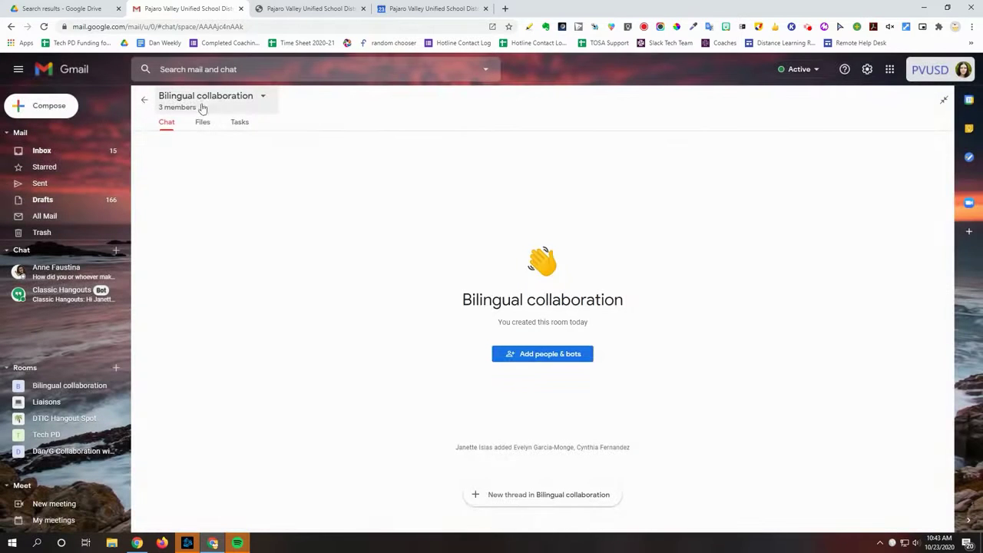
left_click(246, 104)
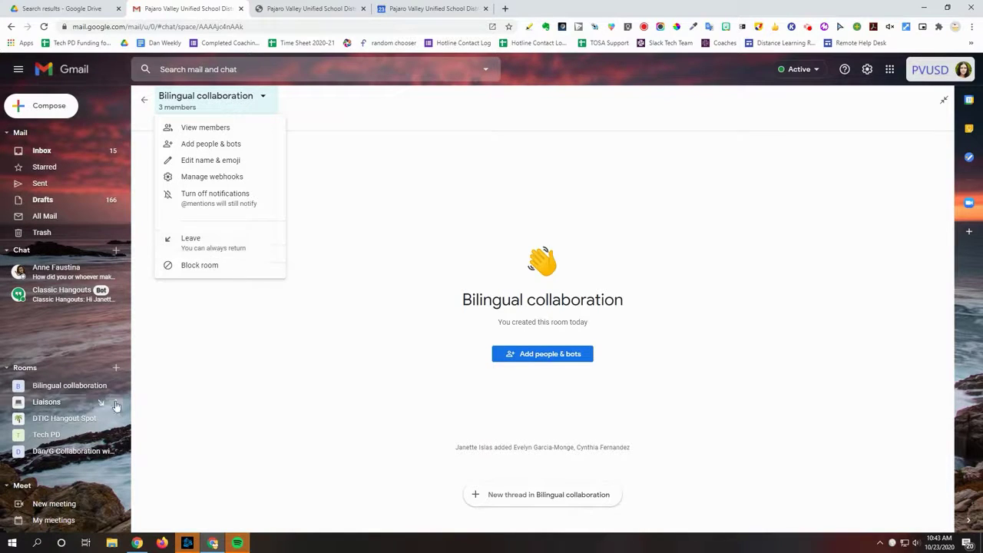
left_click(355, 218)
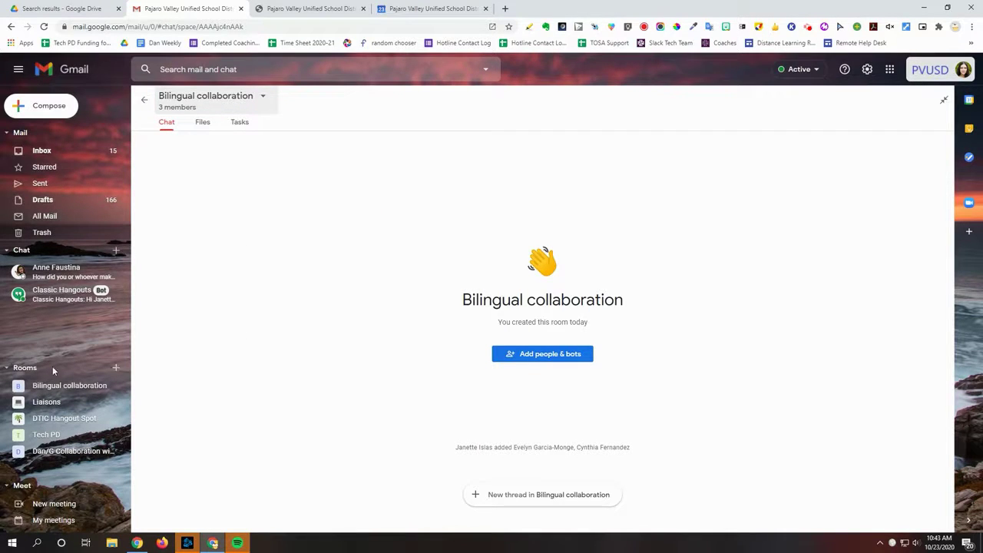
- Browse the rooms available to join, and close the room browser
left_click(116, 370)
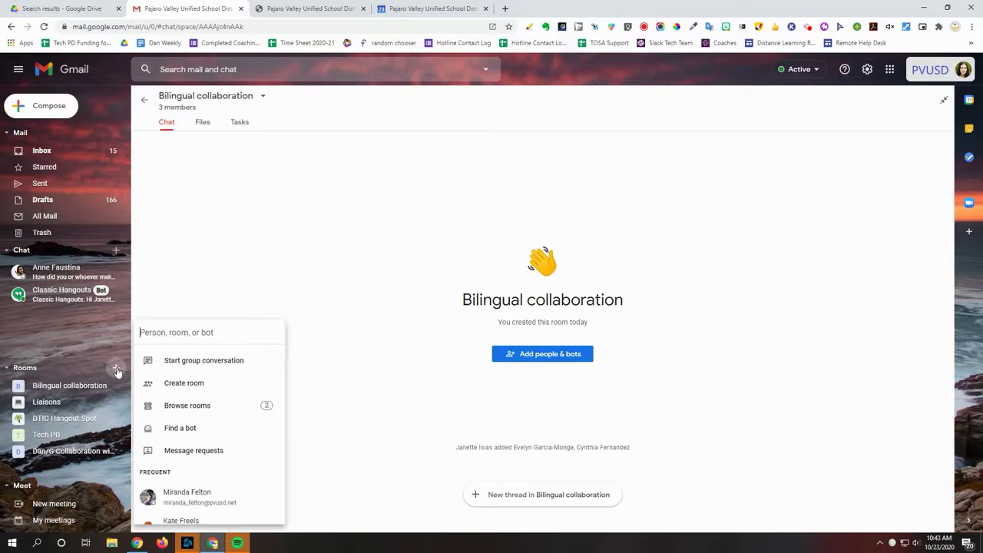
left_click(211, 407)
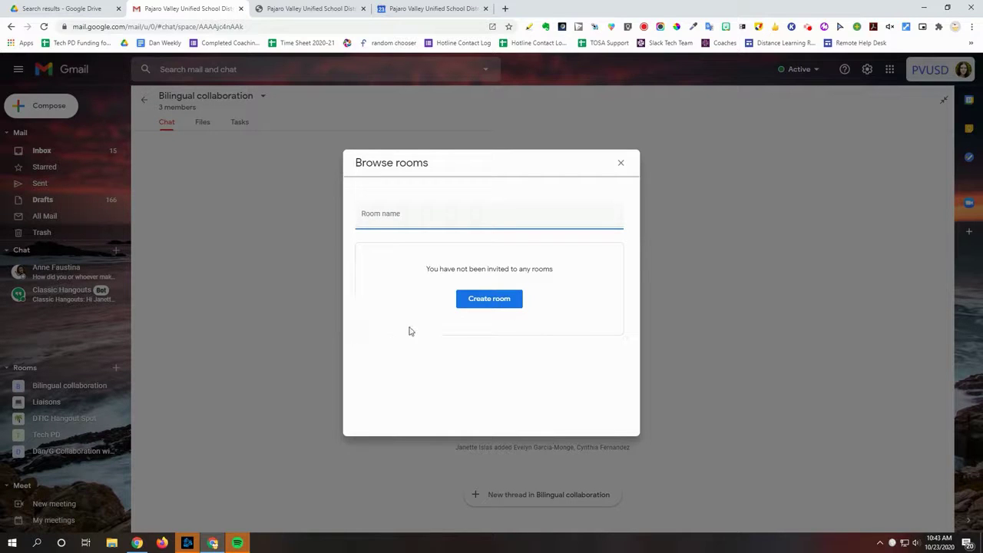
left_click(619, 164)
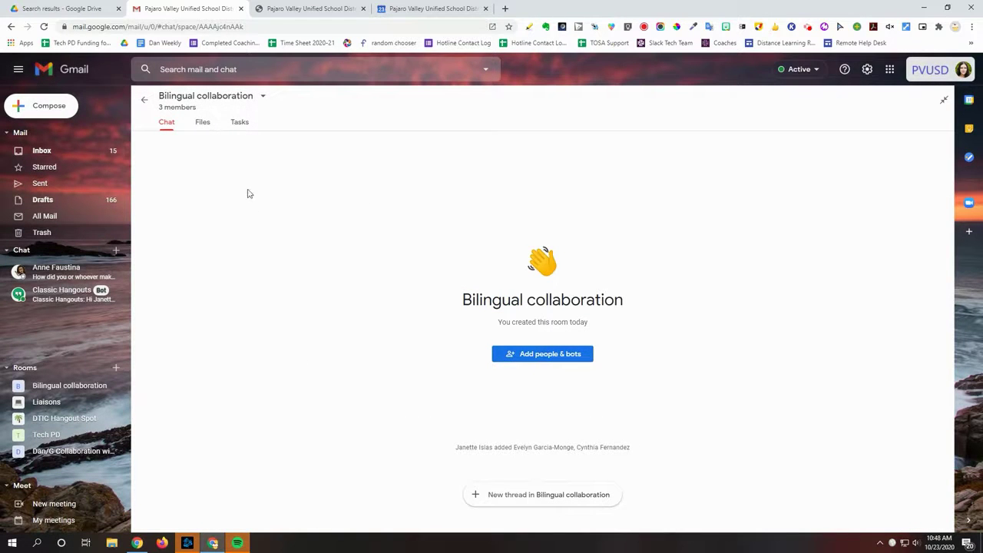
- Look through the Bilingual collaboration room's shared files and its tasks
left_click(167, 127)
left_click(207, 125)
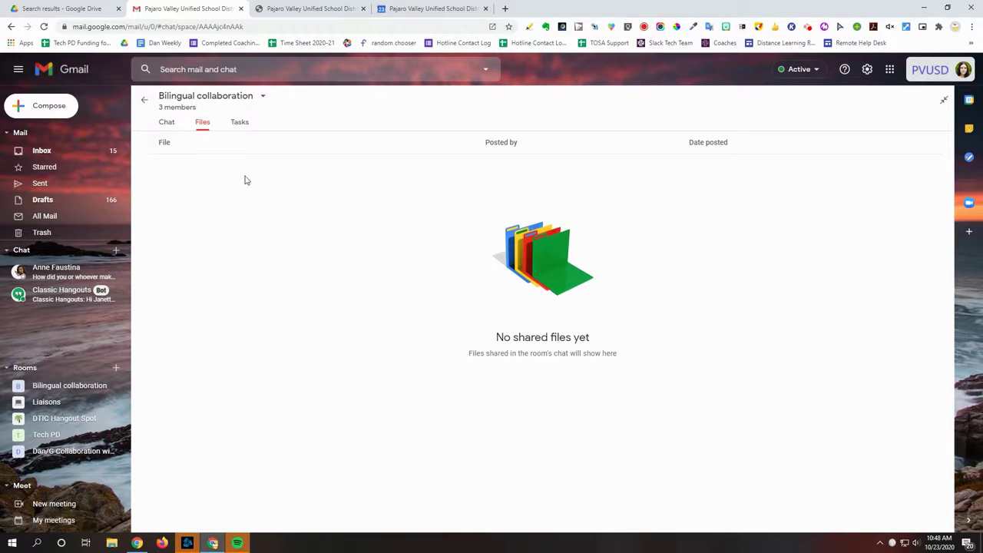
left_click(239, 126)
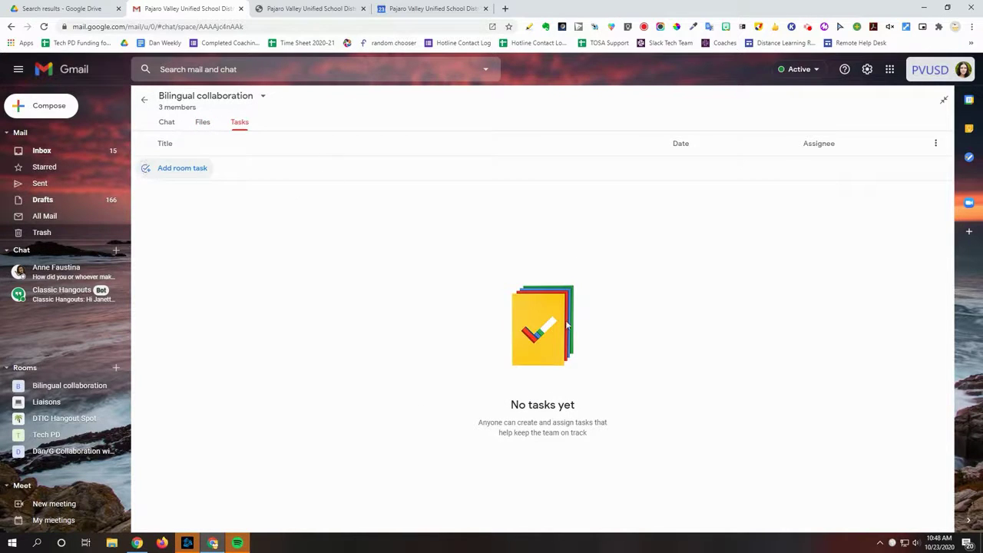
- Return to the room's chat and post "This is a test" as a new thread
left_click(167, 123)
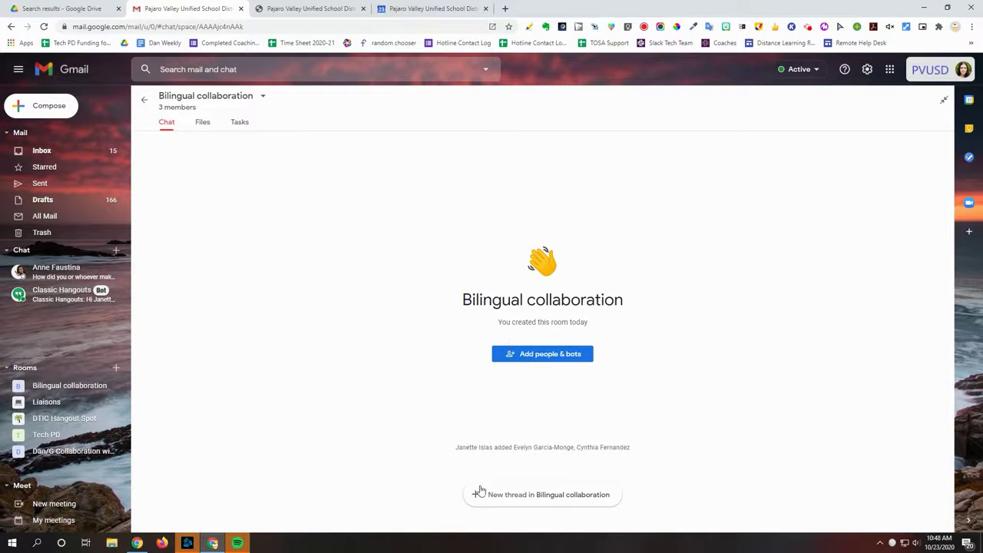
left_click(553, 497)
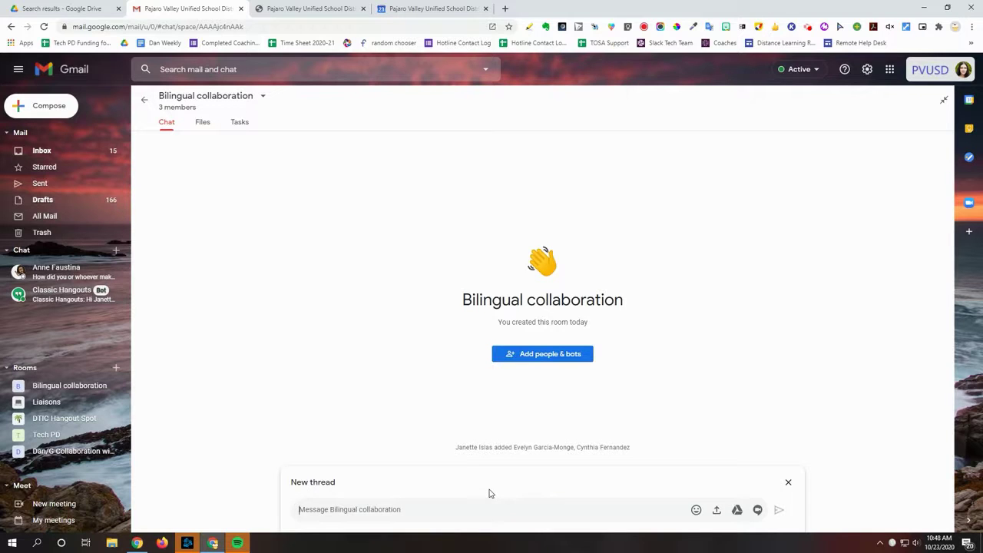
type("This is a test")
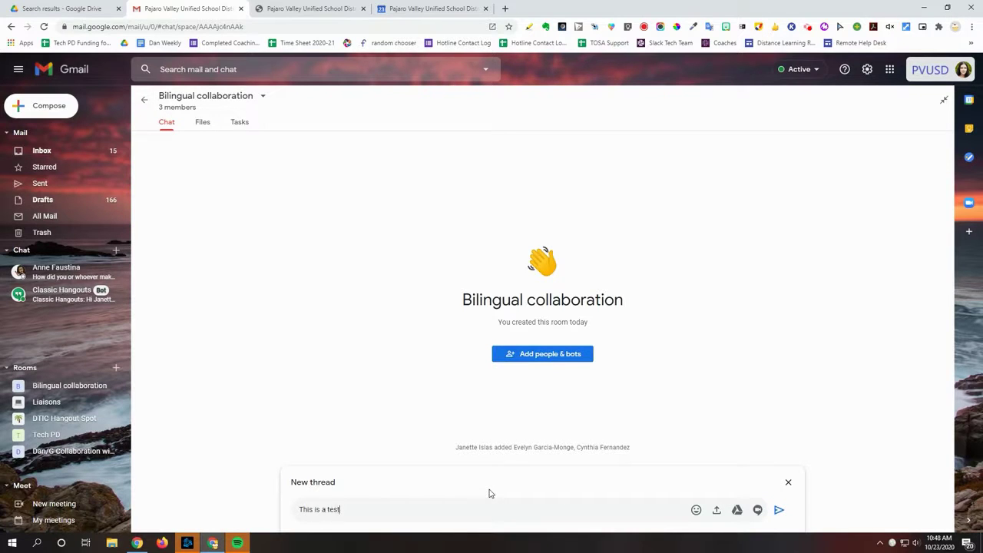
key("Return")
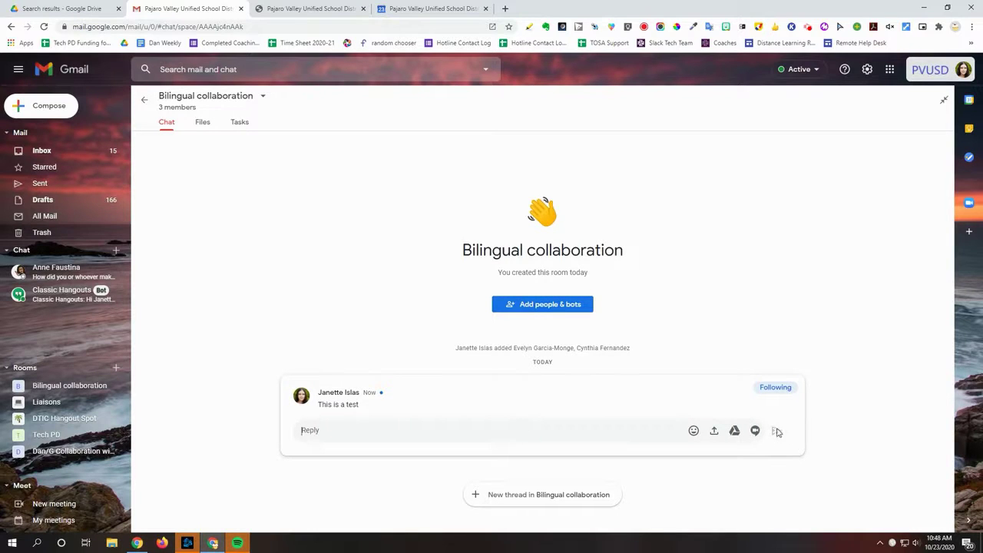
- Reply in the test thread with a grinning face emoji
left_click(693, 431)
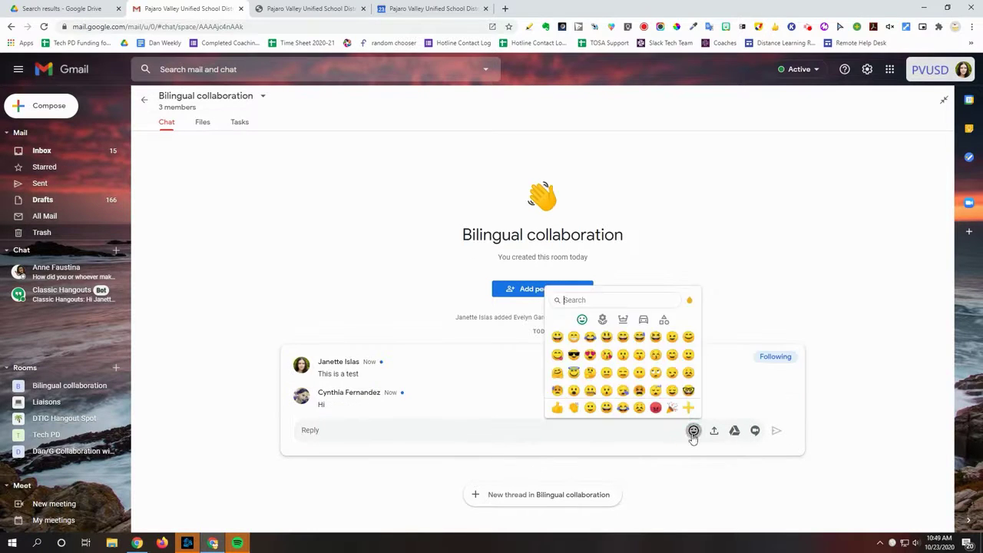
left_click(556, 336)
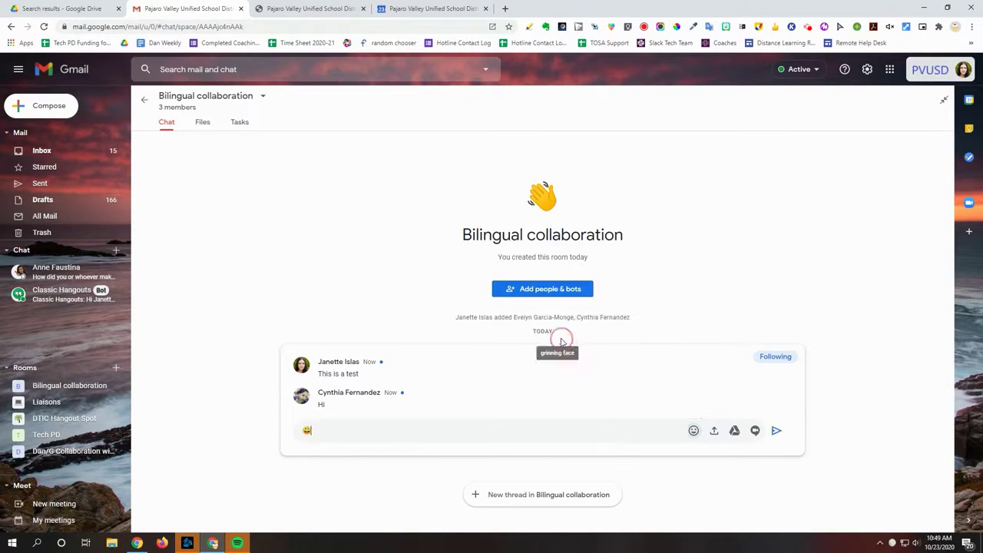
left_click(777, 431)
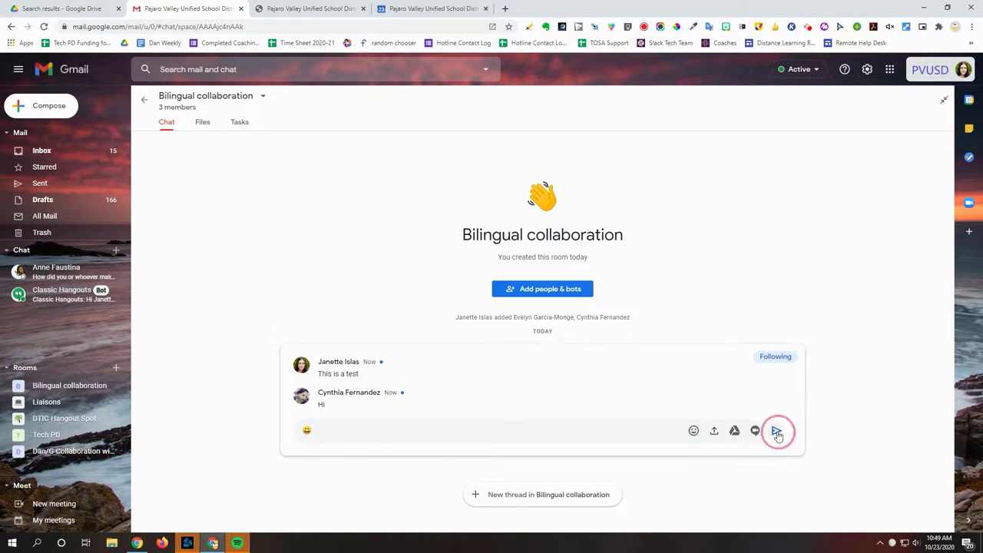
- Upload "(Spanish) G Meet Troubleshooting - for Students.pdf" from the Desktop, post it in the test thread, and check the room's shared files
left_click(714, 434)
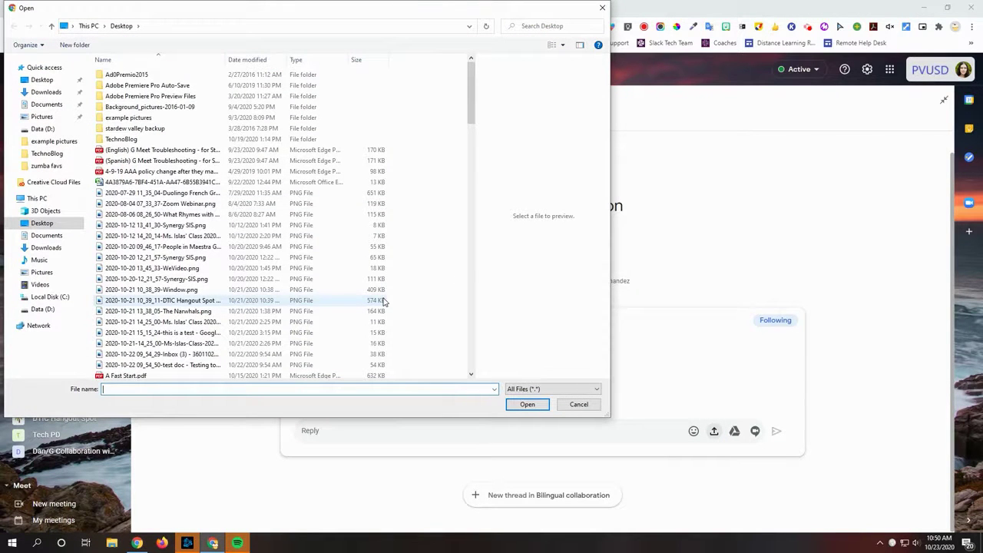
left_click(182, 160)
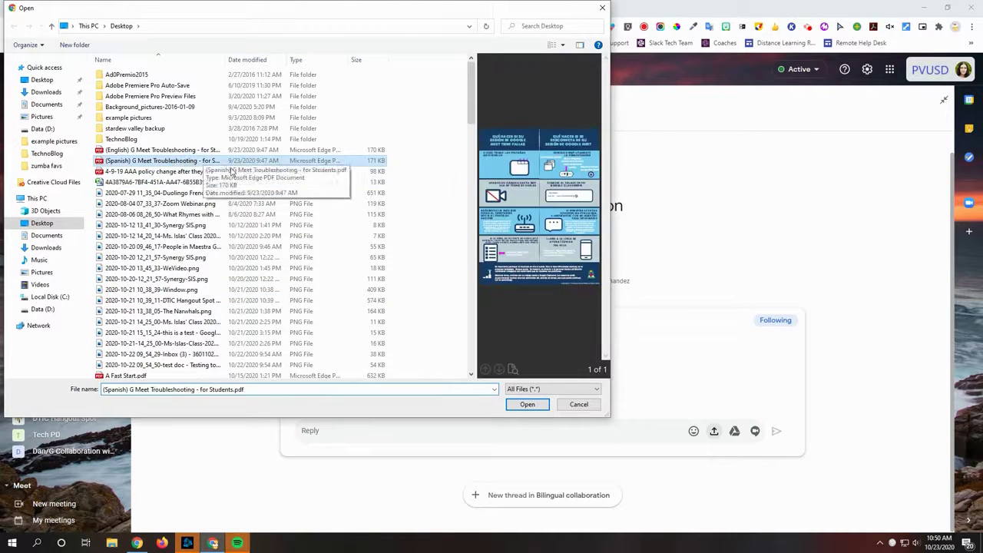
left_click(527, 404)
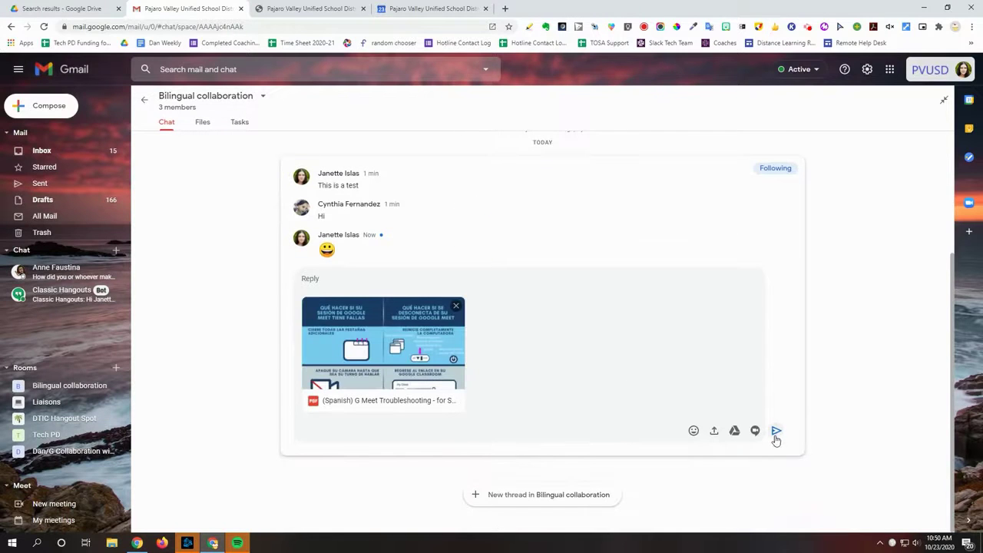
left_click(777, 432)
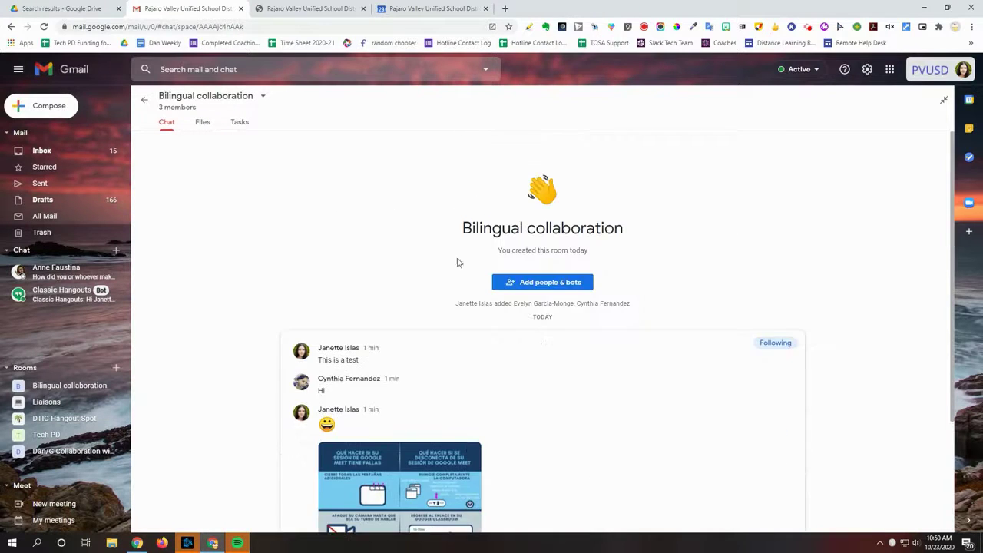
left_click(204, 127)
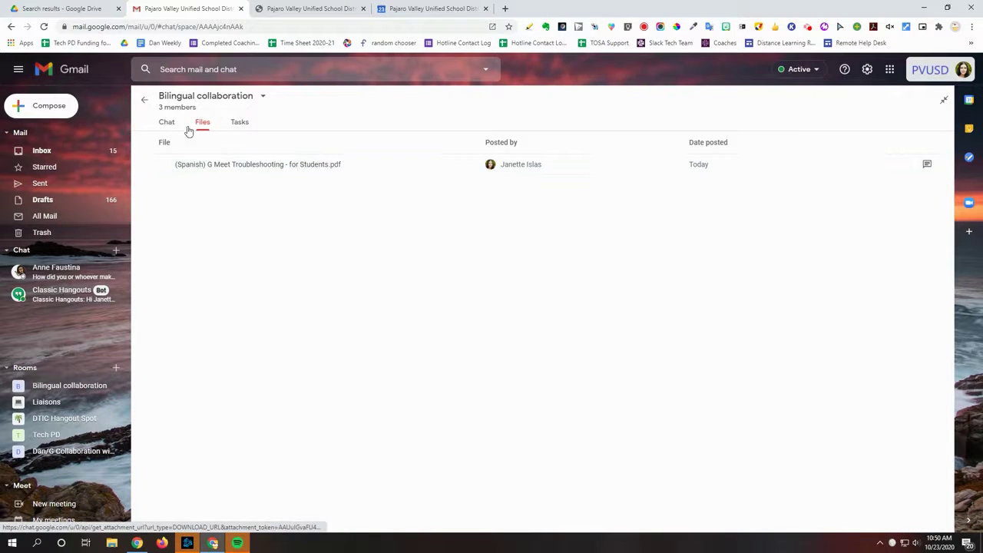
- Return to the chat and submit a reply with the recent Drive presentation "Copy of Copy of Copy of TEA G0U2M1_Part 1_Show How Many" attached
left_click(164, 123)
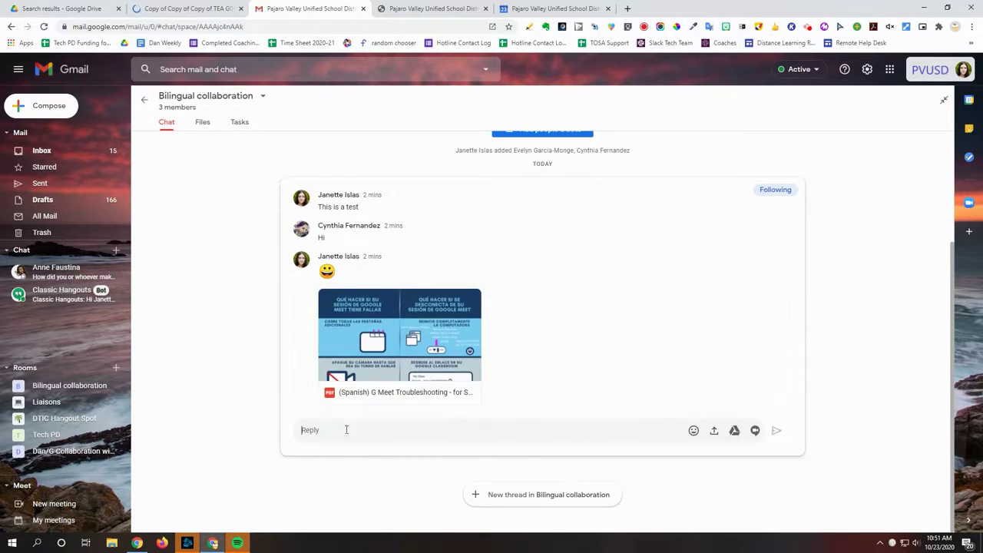
left_click(735, 431)
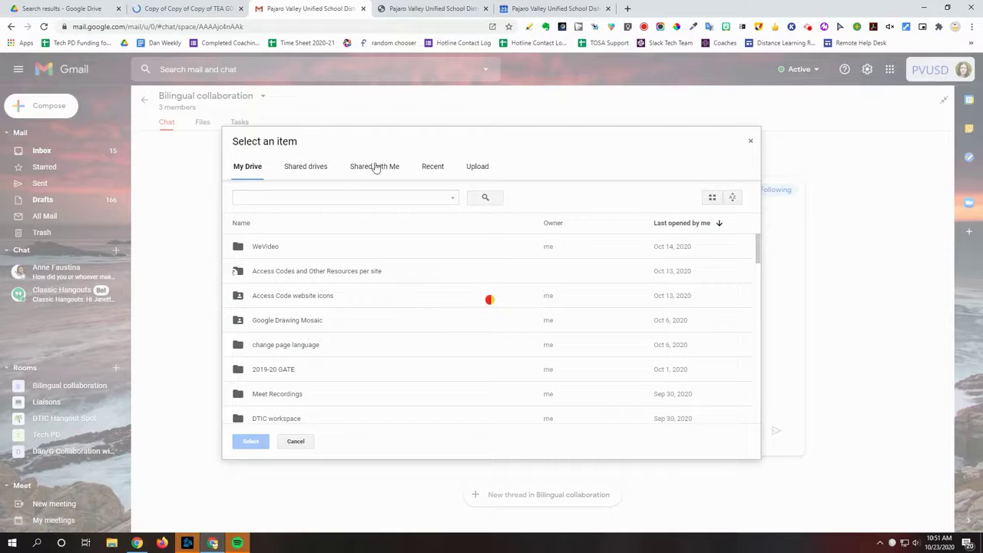
left_click(432, 169)
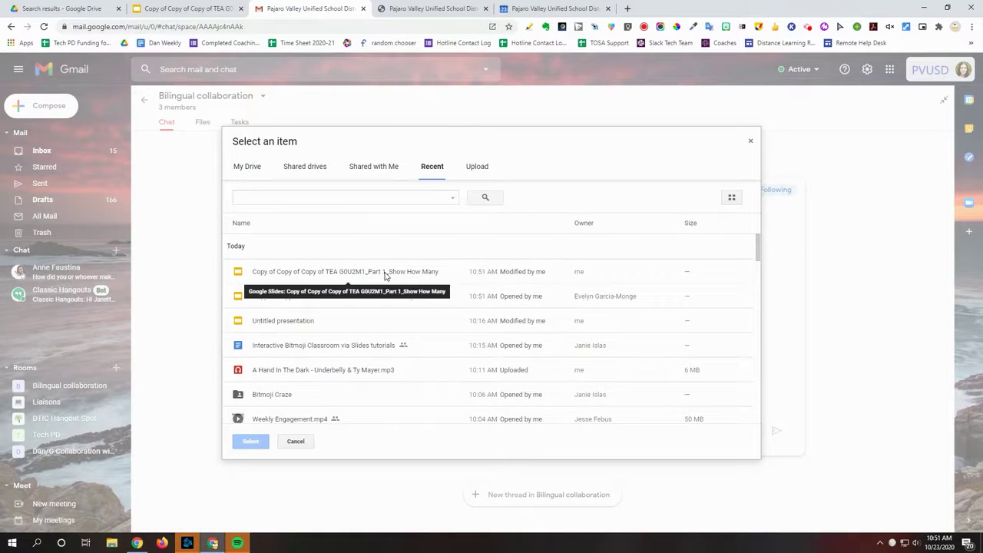
left_click(386, 273)
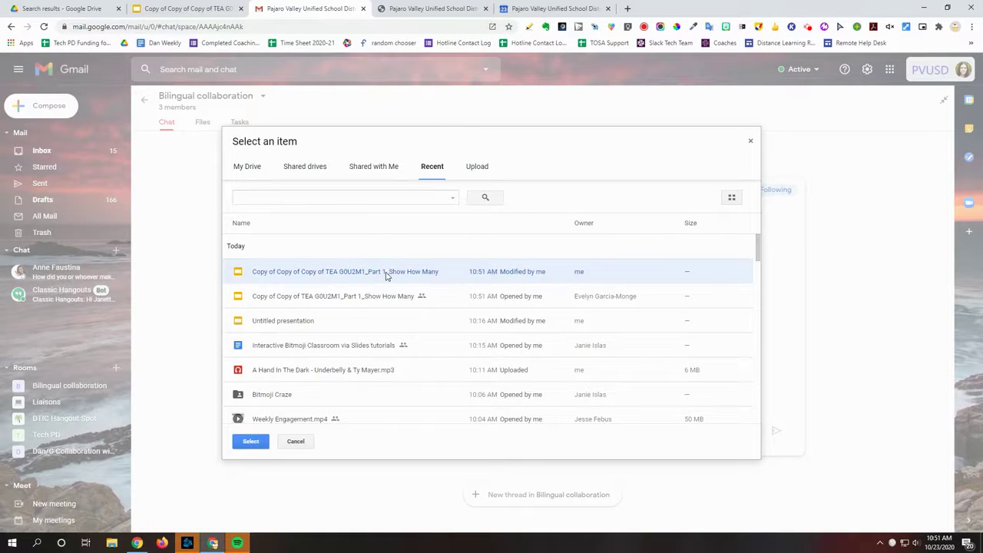
left_click(253, 441)
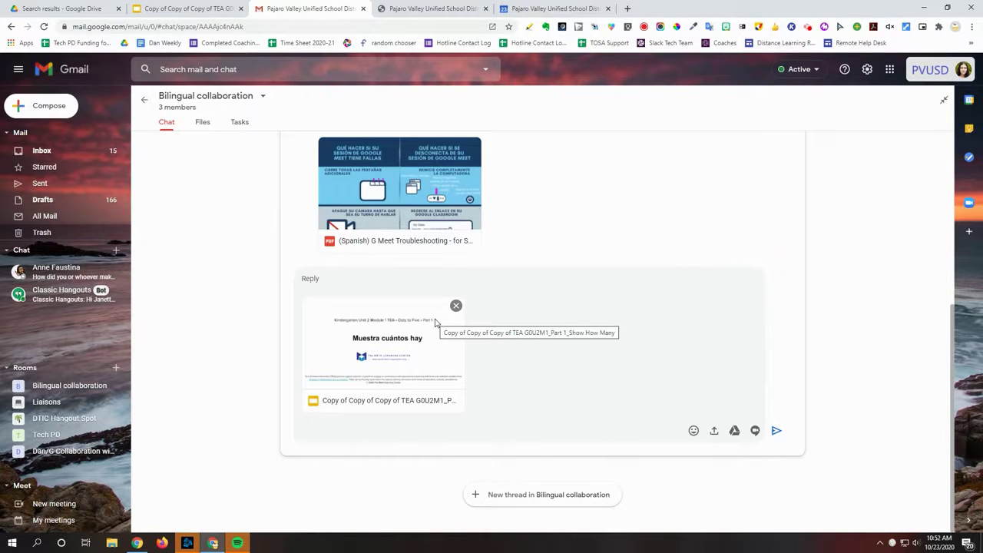
left_click(776, 431)
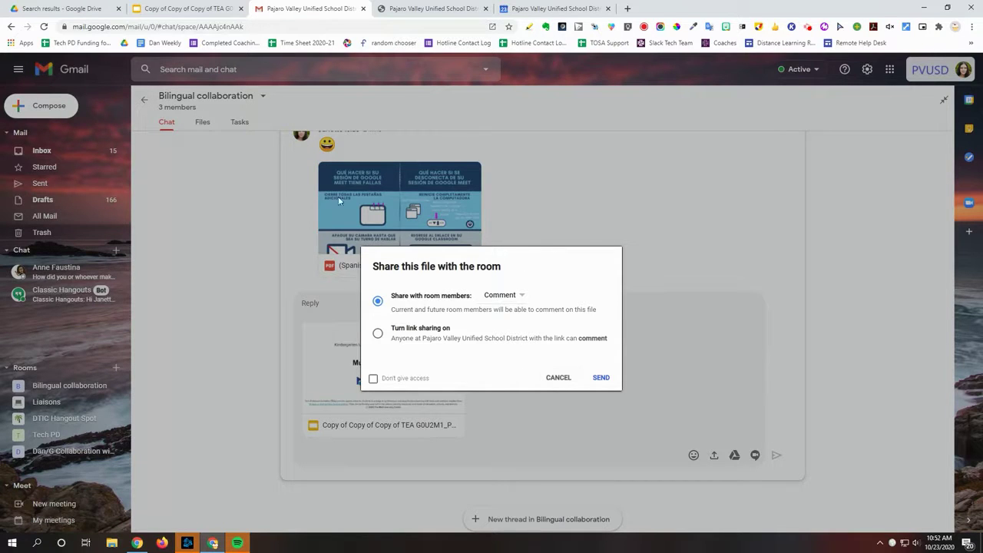
- Compare the link sharing option, share the presentation with room members with Edit access instead, and send it
left_click(377, 336)
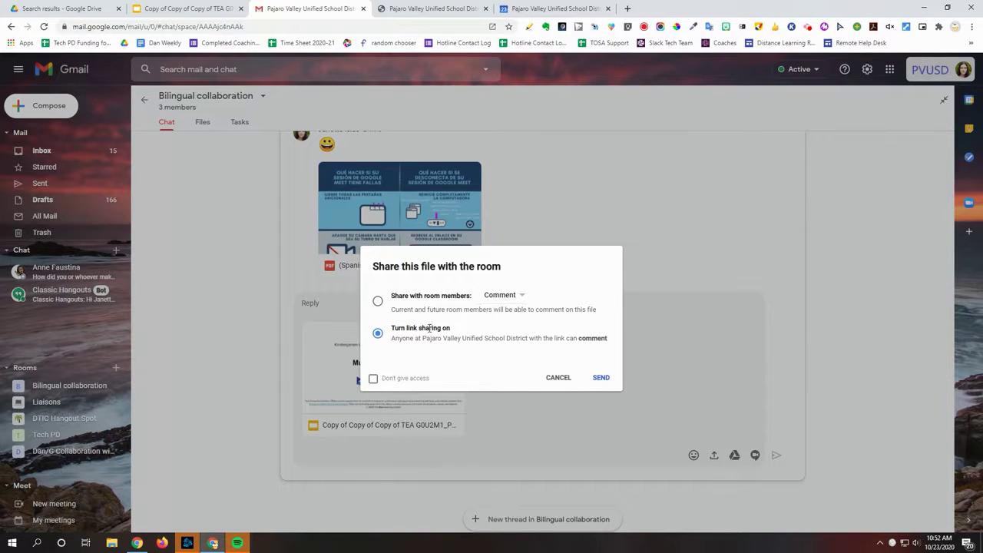
left_click(378, 302)
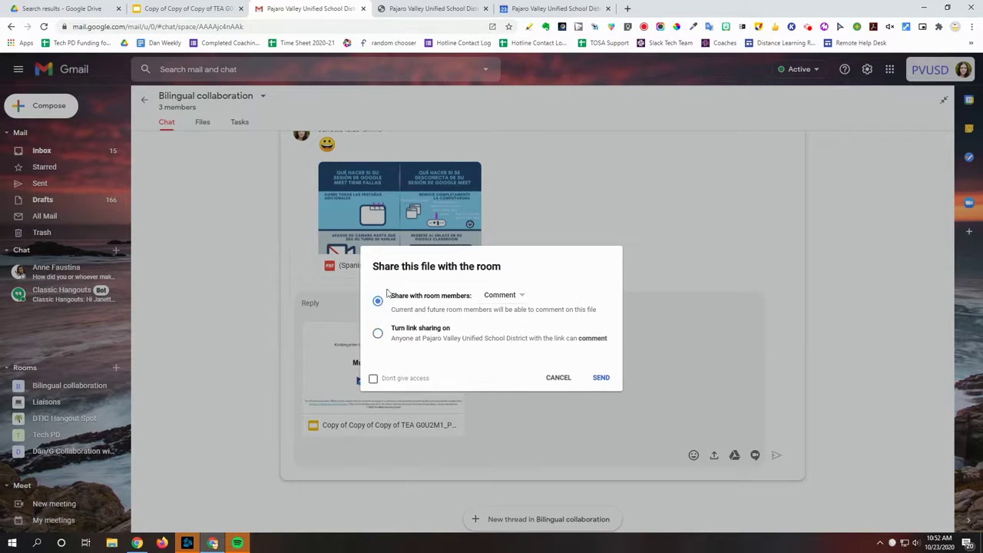
left_click(522, 292)
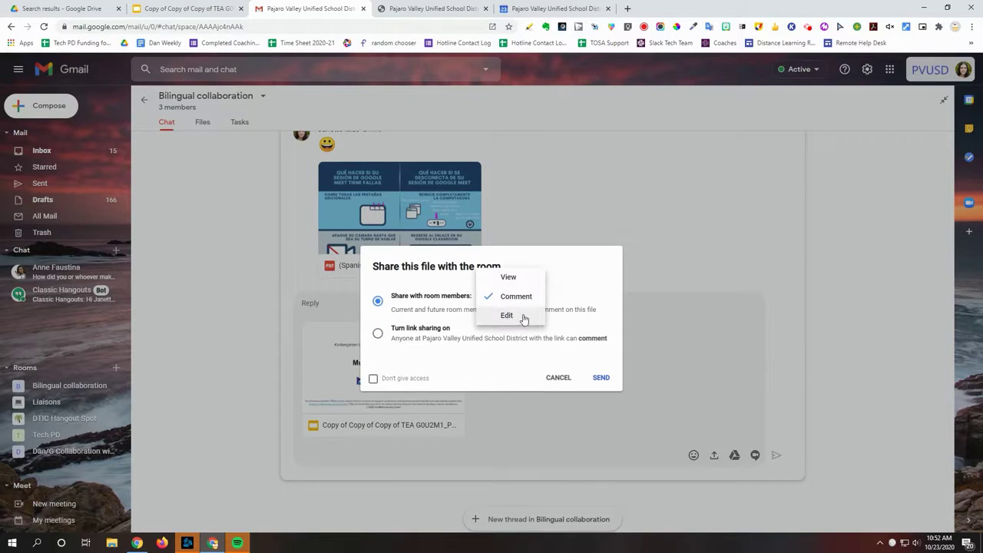
left_click(522, 318)
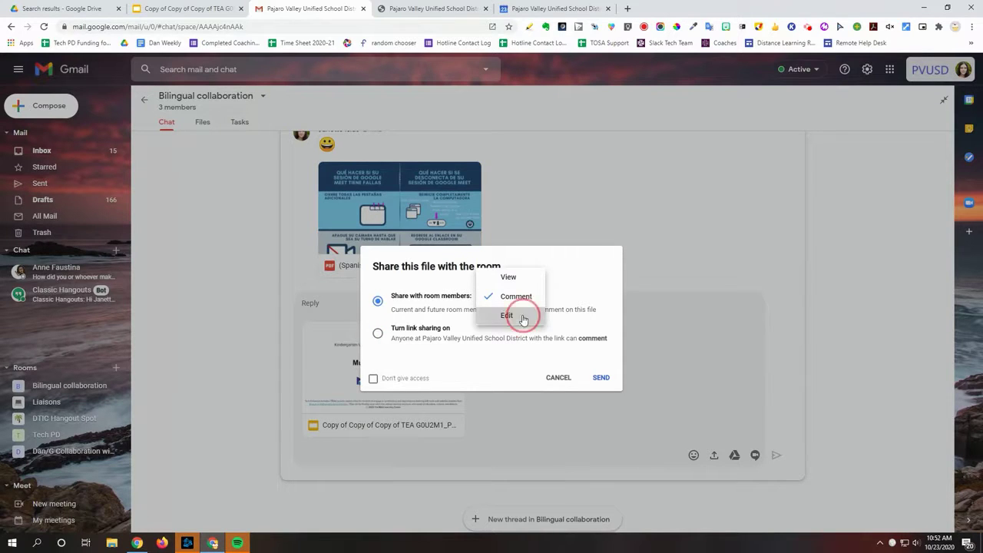
left_click(602, 378)
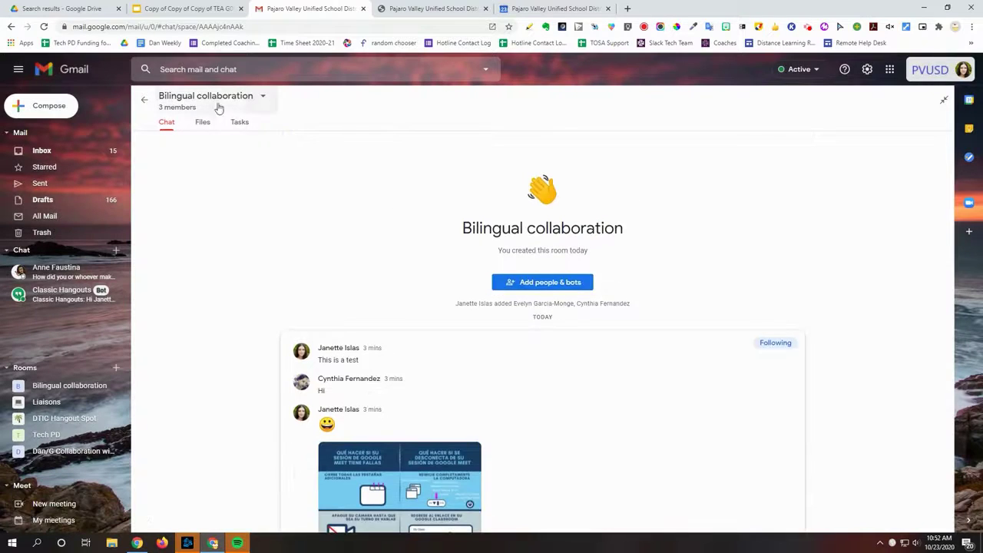
- View the shared presentation from the room's files, close it, and return to the room's chat
left_click(203, 123)
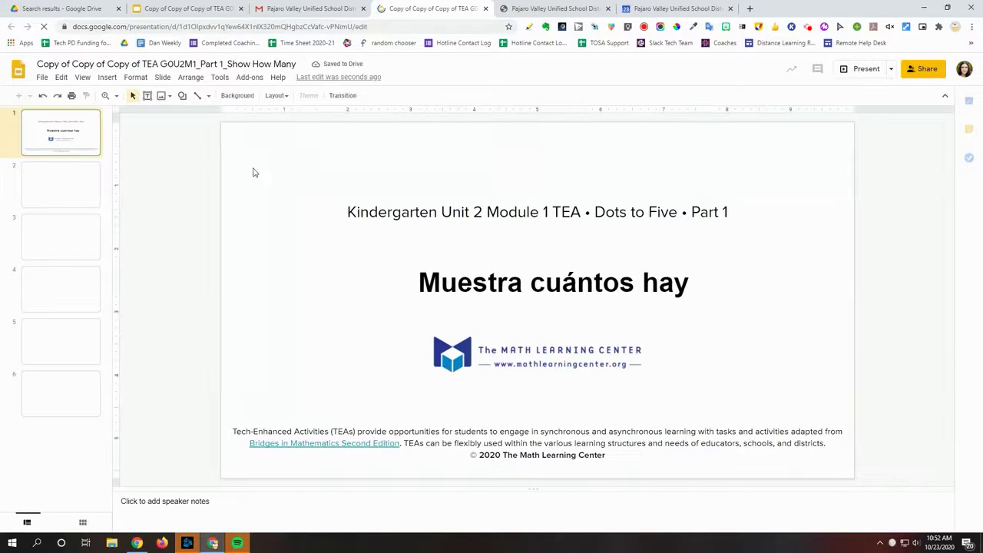
left_click(484, 9)
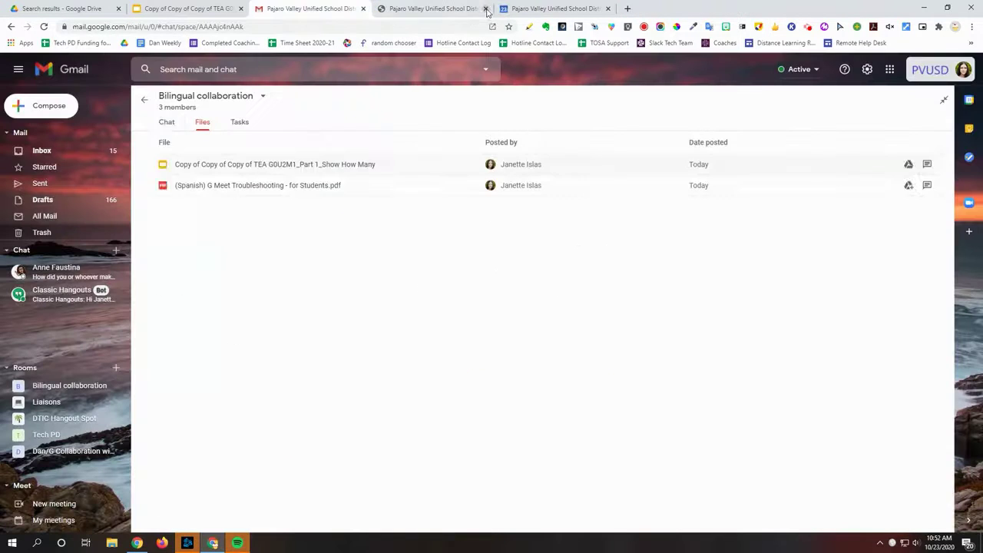
left_click(167, 121)
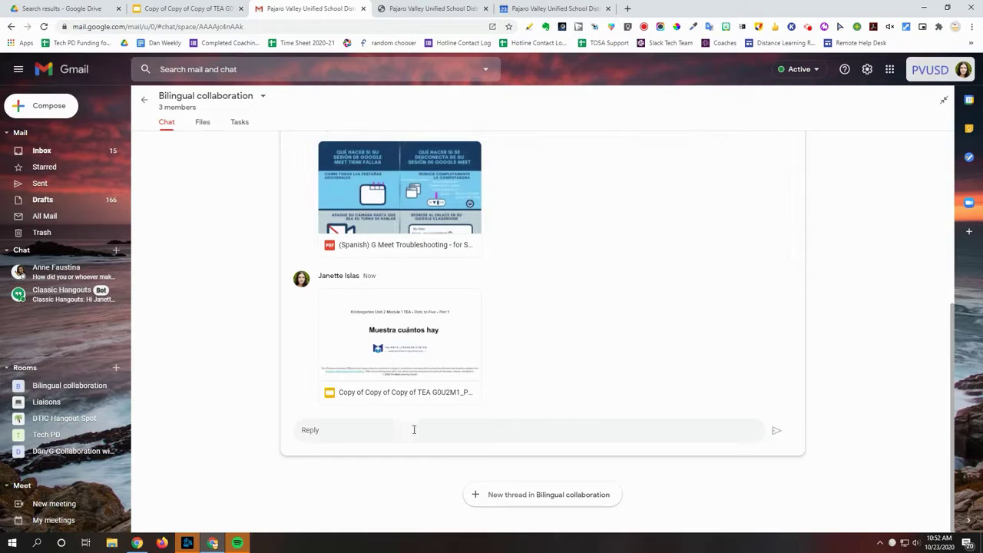
- Add a Google Meet video meeting to a reply in the thread and post it
left_click(345, 433)
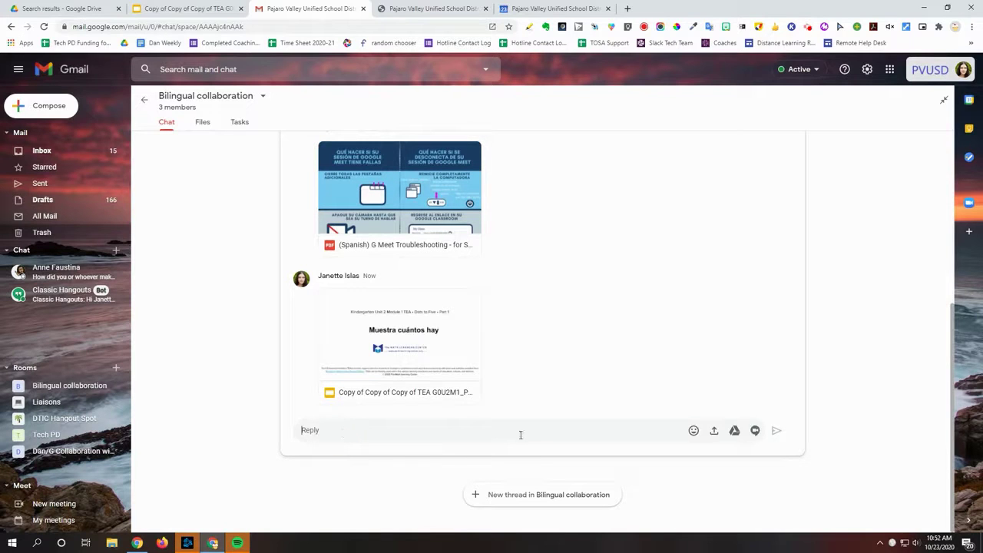
left_click(755, 431)
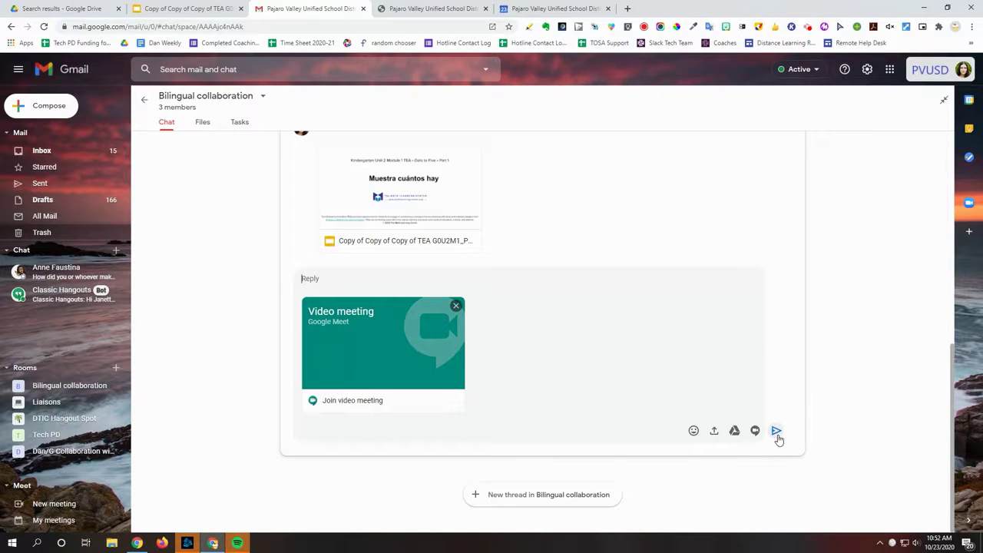
left_click(778, 435)
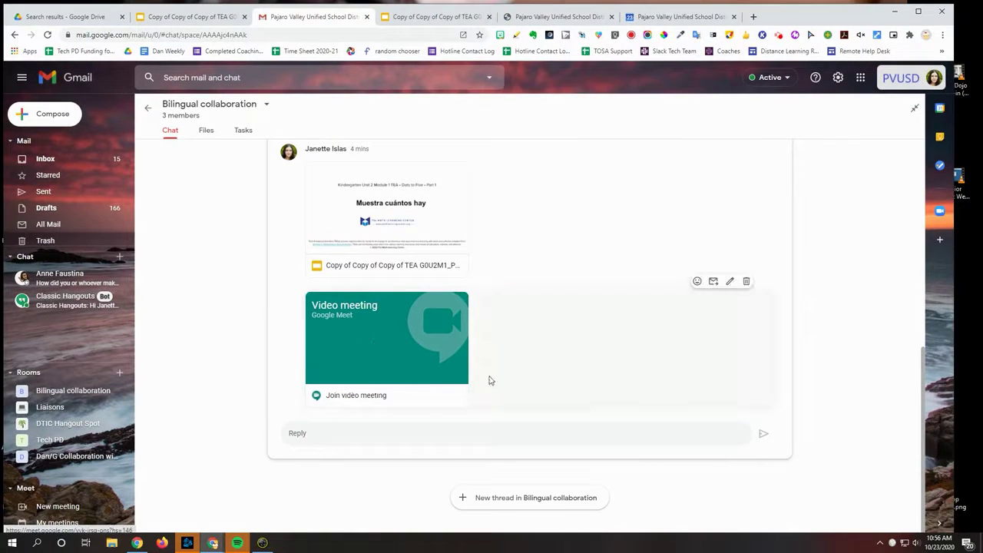
- Join the posted video meeting, split it into its own window, and arrange it beside the widened room chat window
left_click(390, 352)
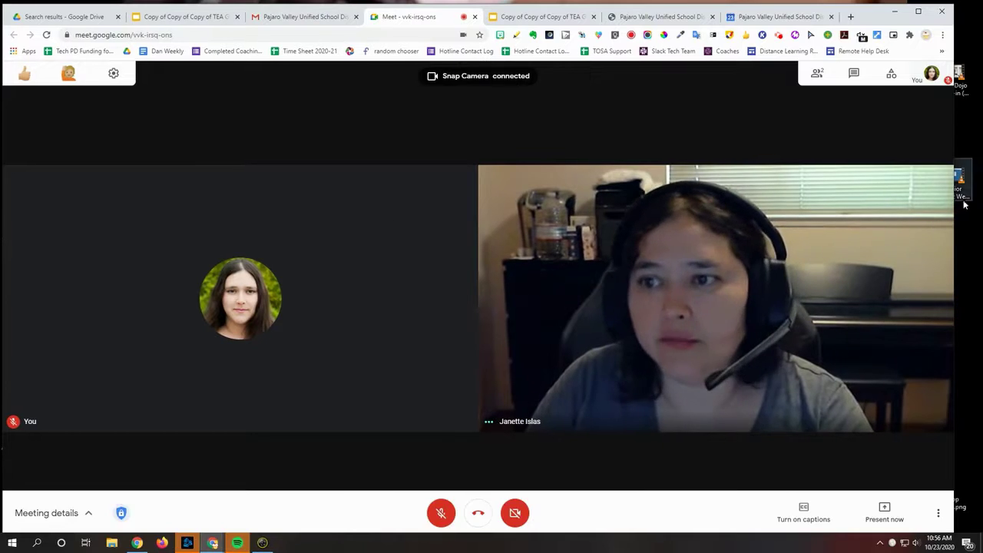
key("super+Left")
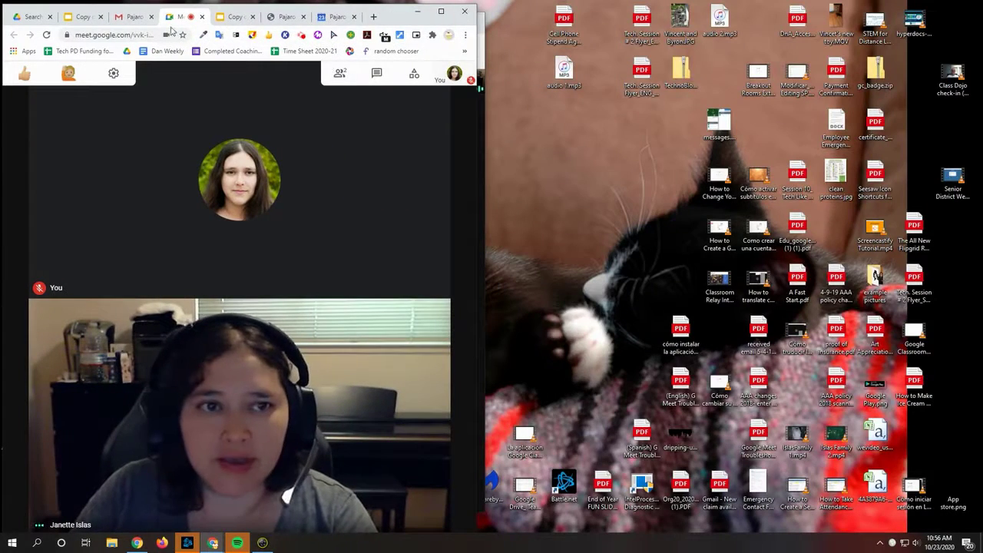
left_click_drag(179, 17, 565, 16)
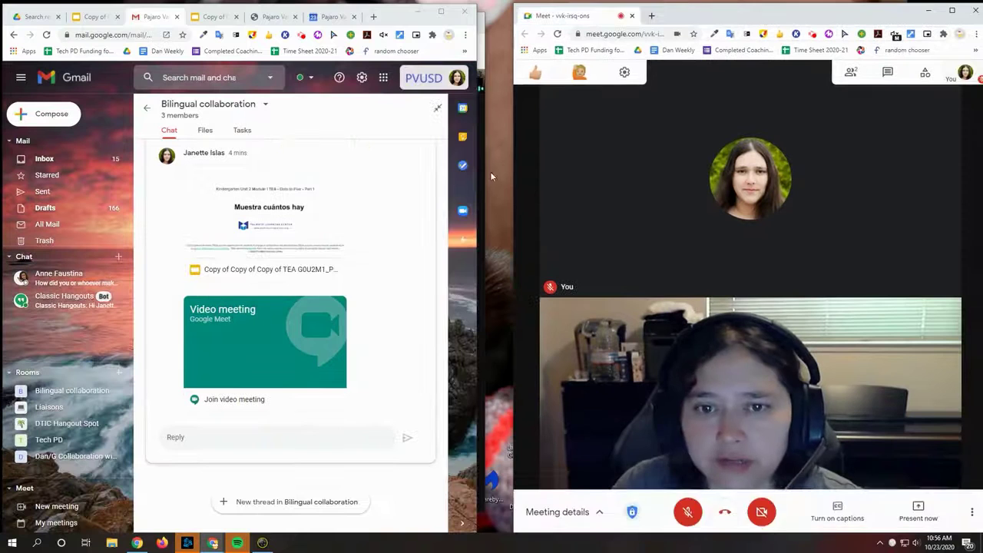
left_click_drag(486, 175, 615, 176)
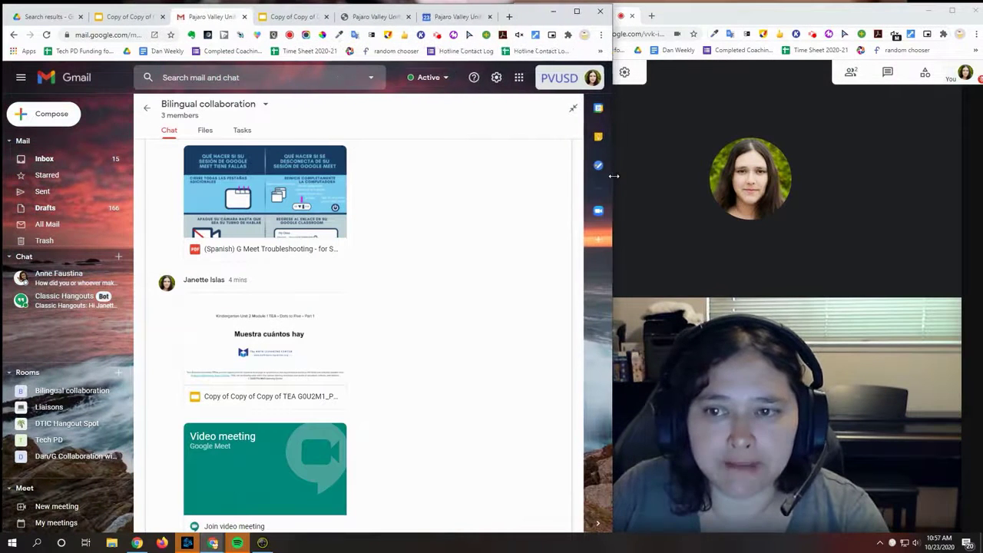
- Open the shared presentation from the room's files, look at slide 2, and return to slide 1
left_click(208, 132)
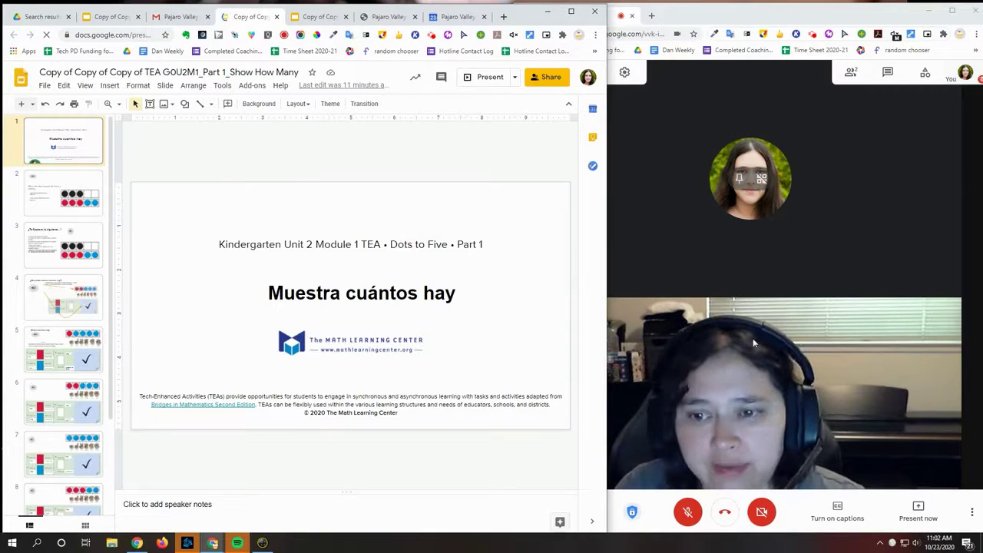
key("Down")
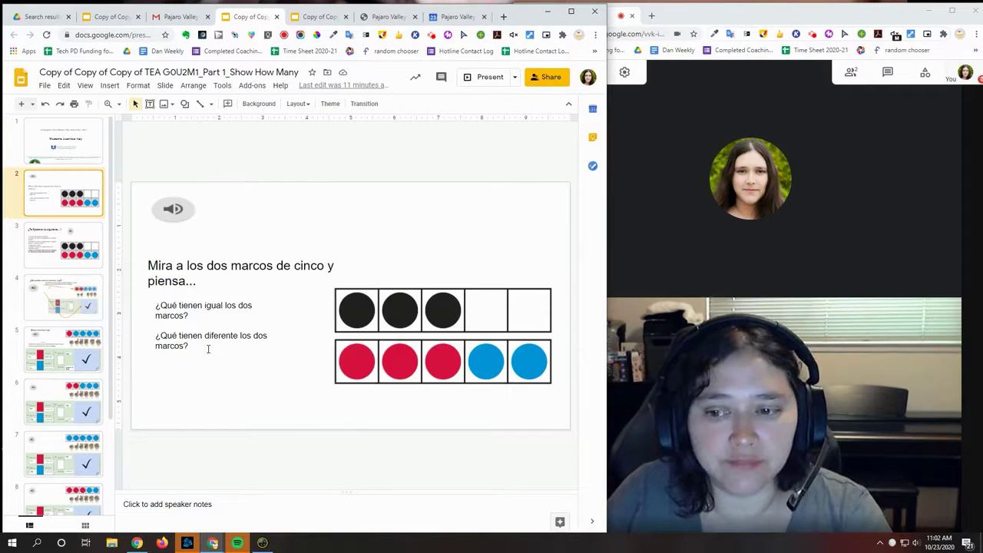
left_click(87, 148)
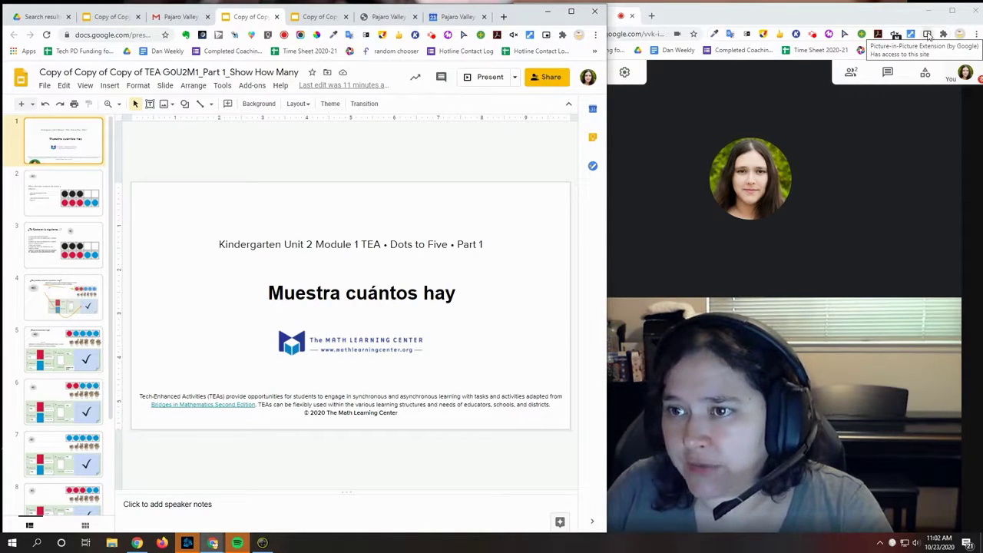
- Show the meeting video in picture-in-picture, place it over the slide, and bring the presentation window to the front
double_click(876, 17)
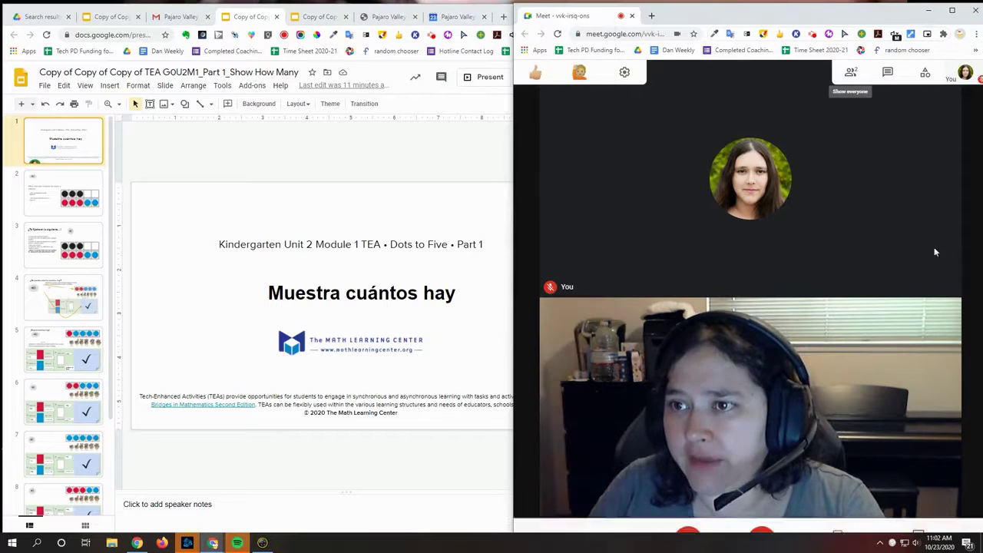
left_click(928, 35)
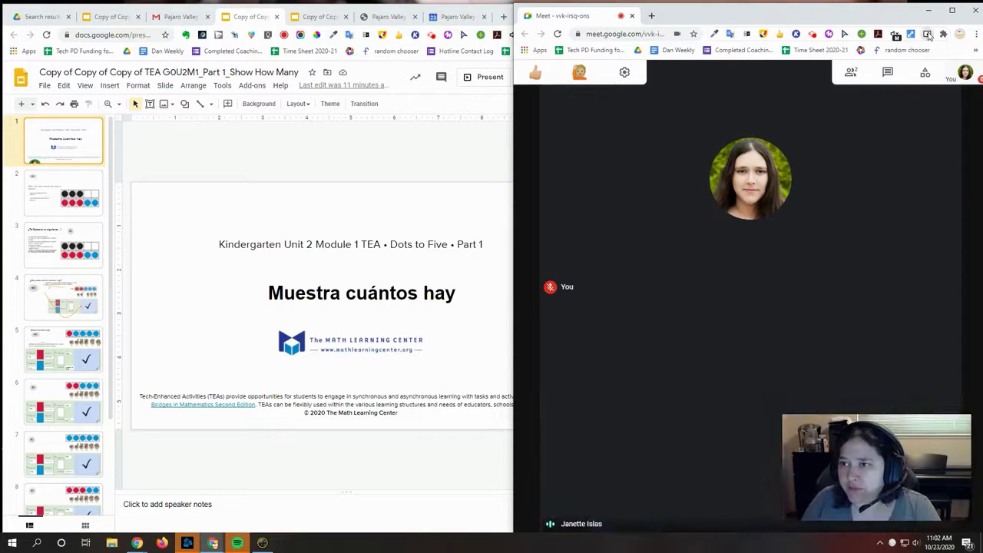
left_click_drag(930, 459, 292, 187)
left_click(447, 145)
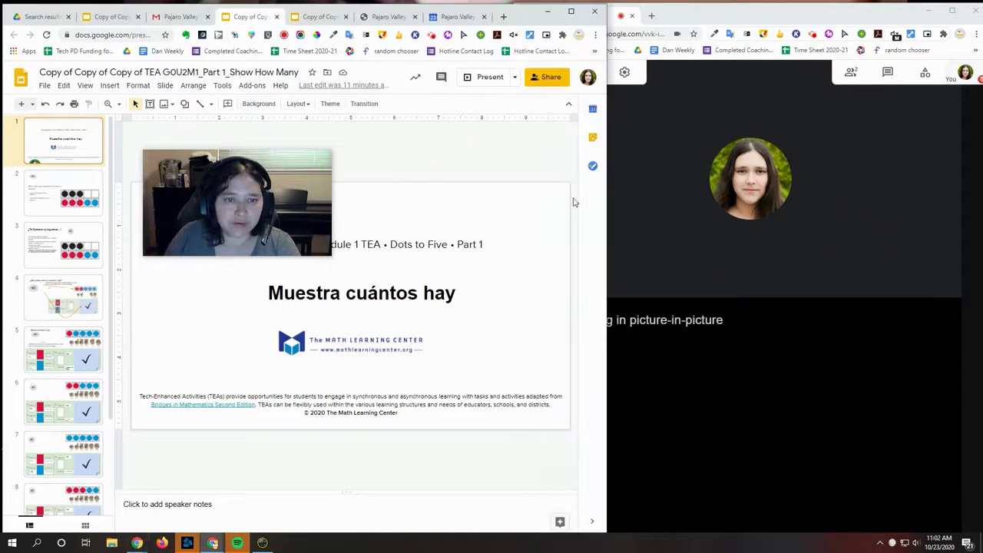
- Widen the presentation window to the full screen width, move the floating video over the slide thumbnails, and close it
left_click_drag(610, 220, 981, 269)
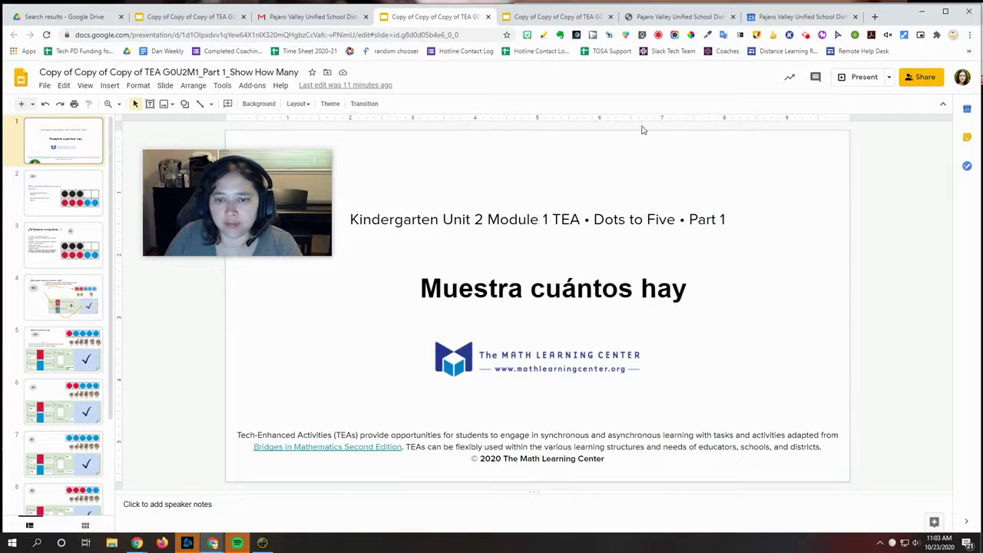
left_click_drag(281, 136, 184, 357)
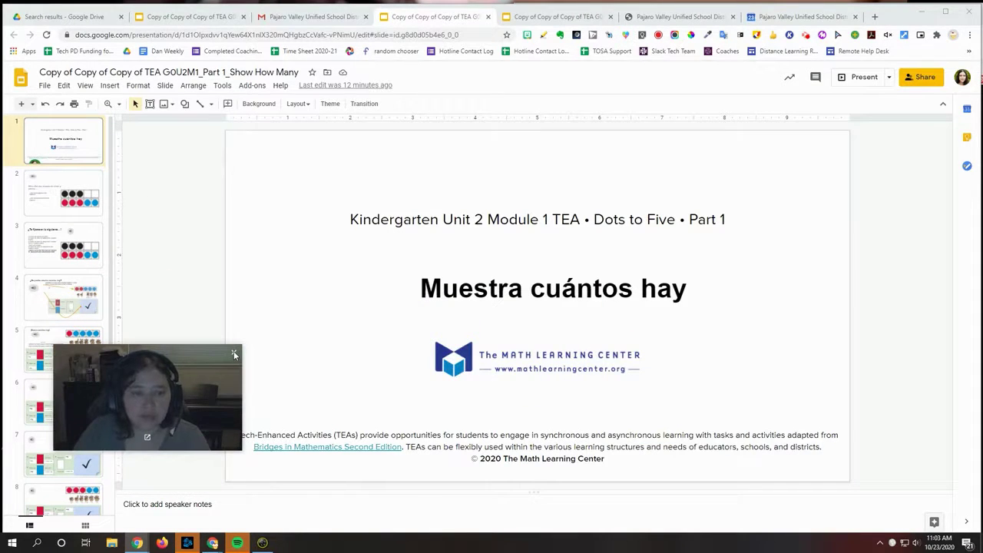
left_click(235, 355)
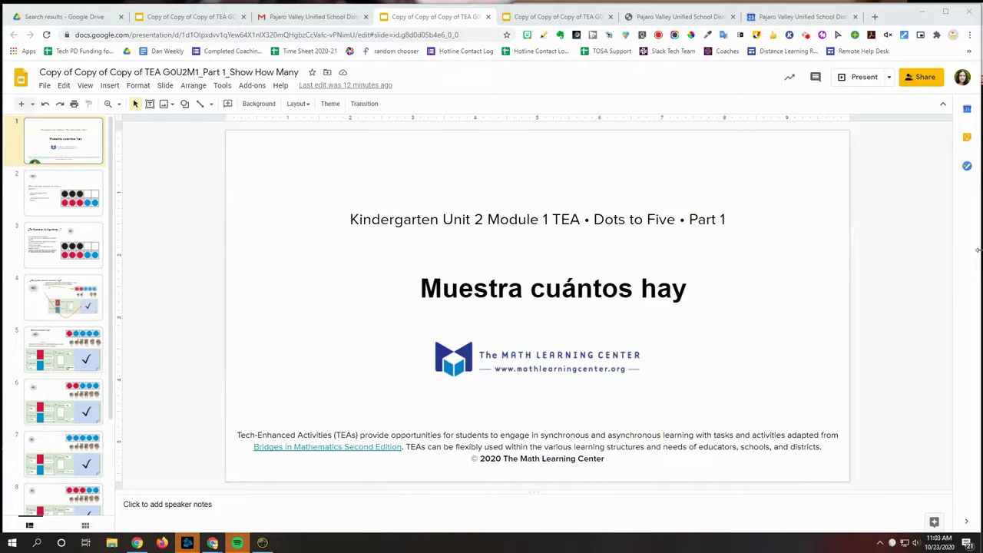
- Narrow the presentation window to uncover the meeting window beside it, and leave the video call
left_click_drag(978, 250, 587, 261)
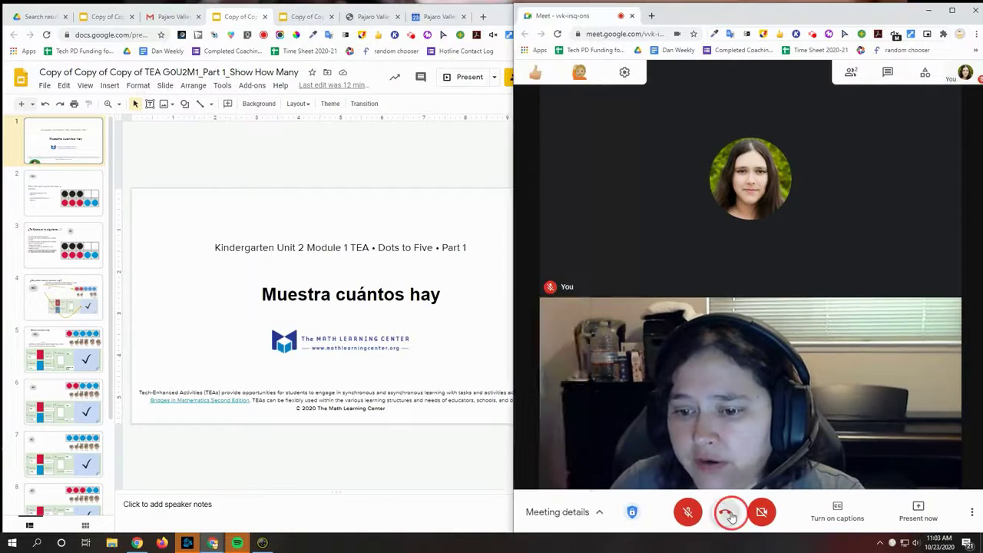
left_click(729, 513)
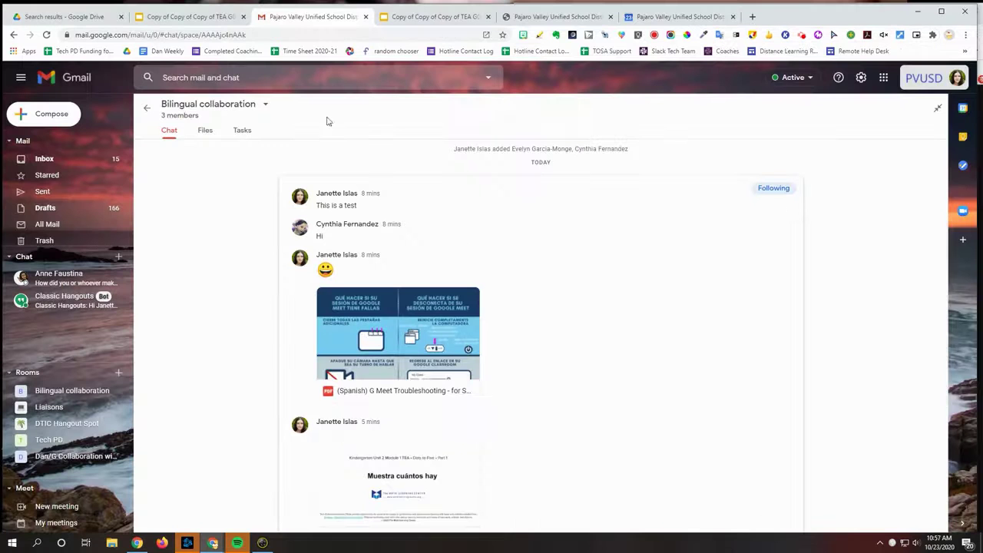
- Look through the Bilingual collaboration room's first thread, from its opening messages to the shared files and video meeting
scroll(349, 167, "up", 3)
scroll(367, 236, "down", 3)
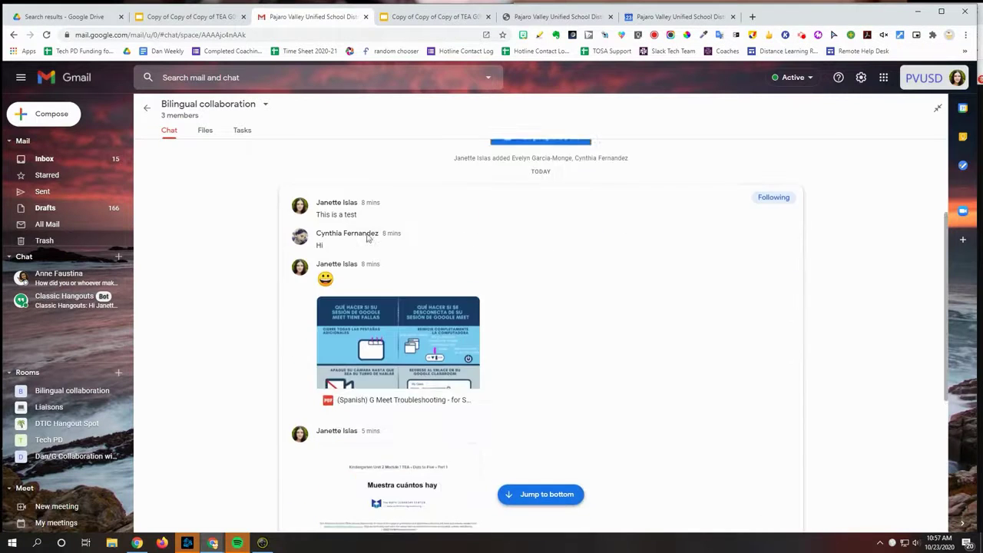
scroll(367, 237, "down", 2)
scroll(505, 202, "up", 2)
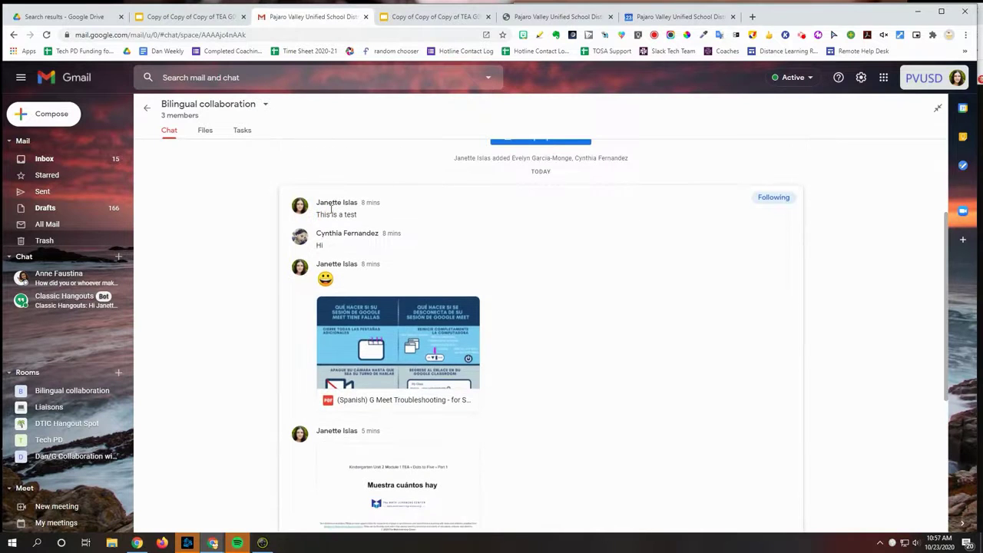
scroll(558, 336, "down", 4)
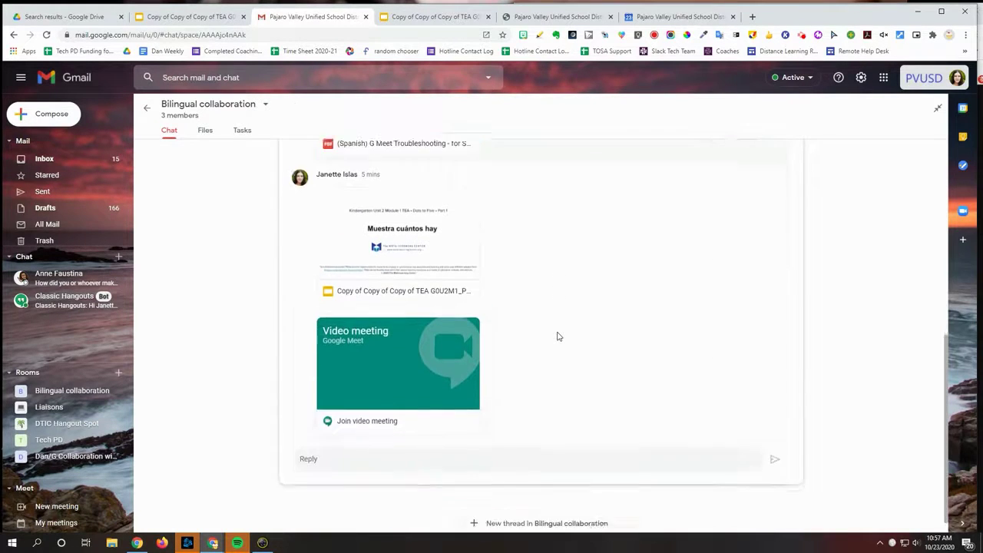
scroll(588, 326, "up", 1)
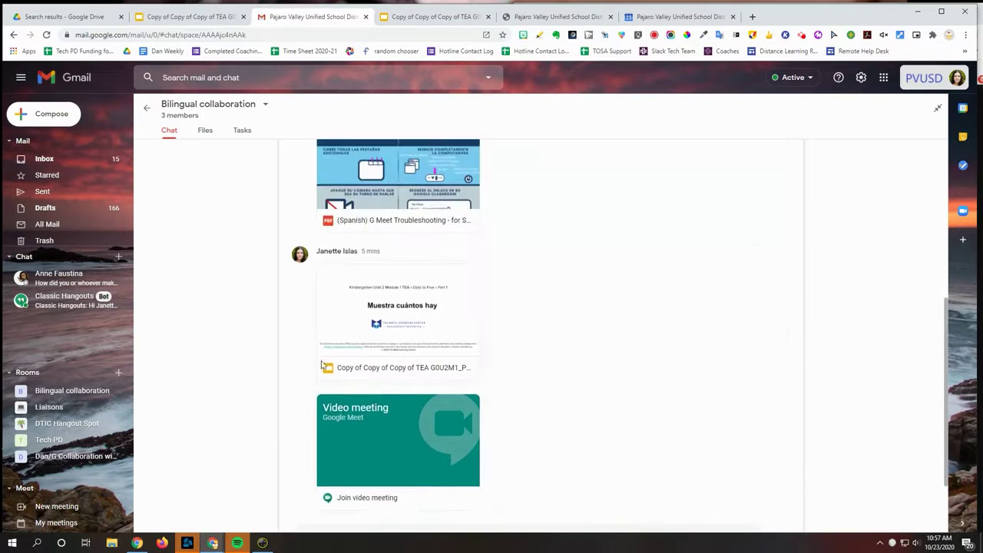
scroll(460, 267, "up", 2)
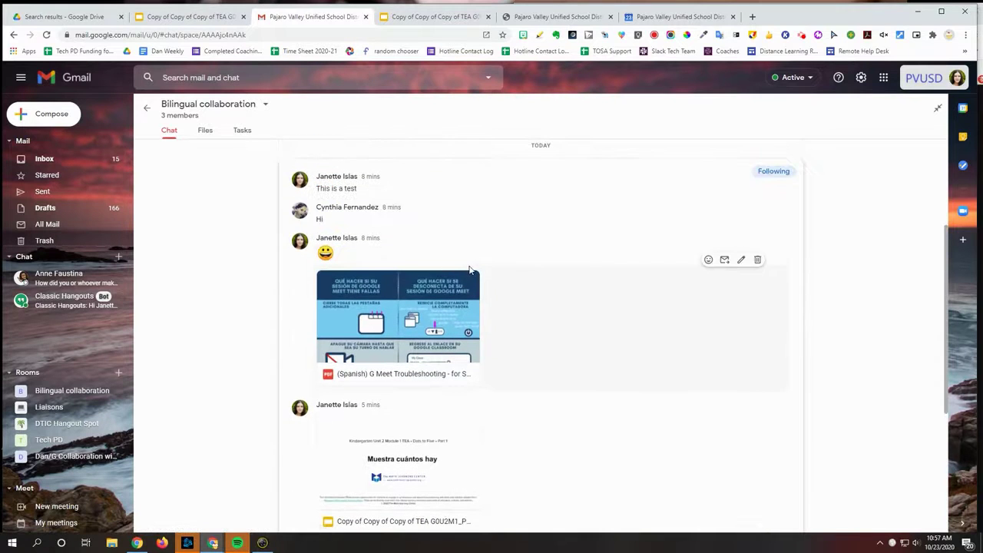
scroll(470, 269, "down", 3)
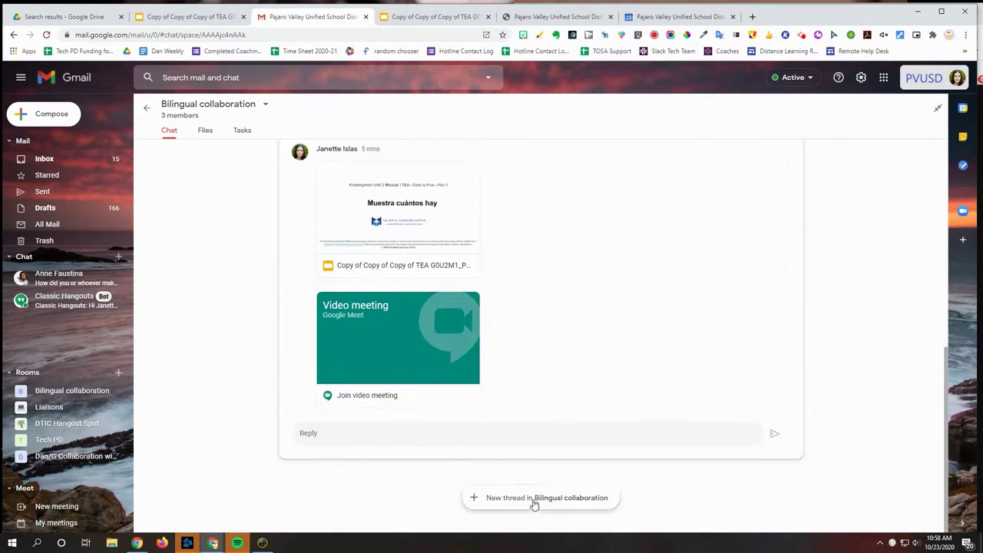
- Post "Does anyone have any bilingual resources for Seesaw?" as a new thread and give it a thumbs-up reaction
left_click(527, 495)
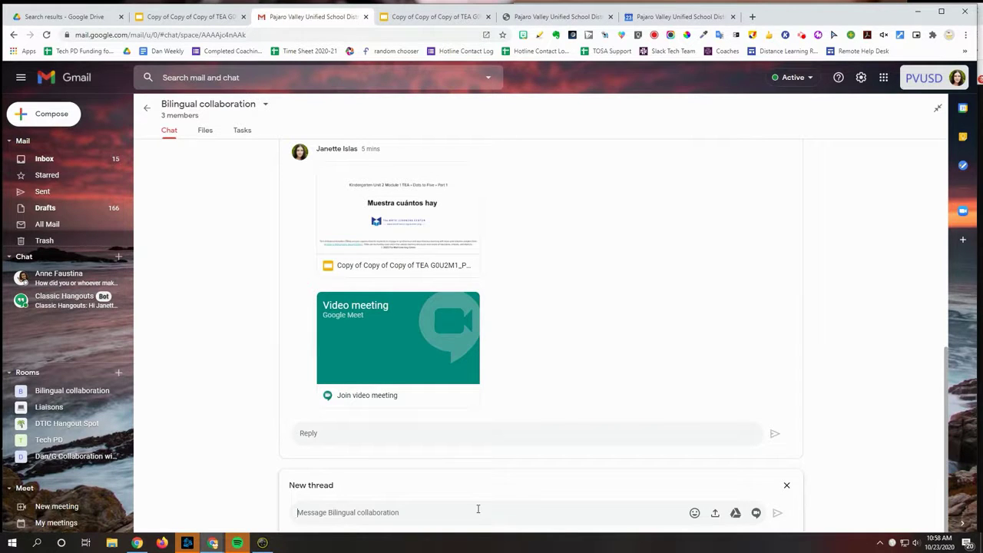
type("D")
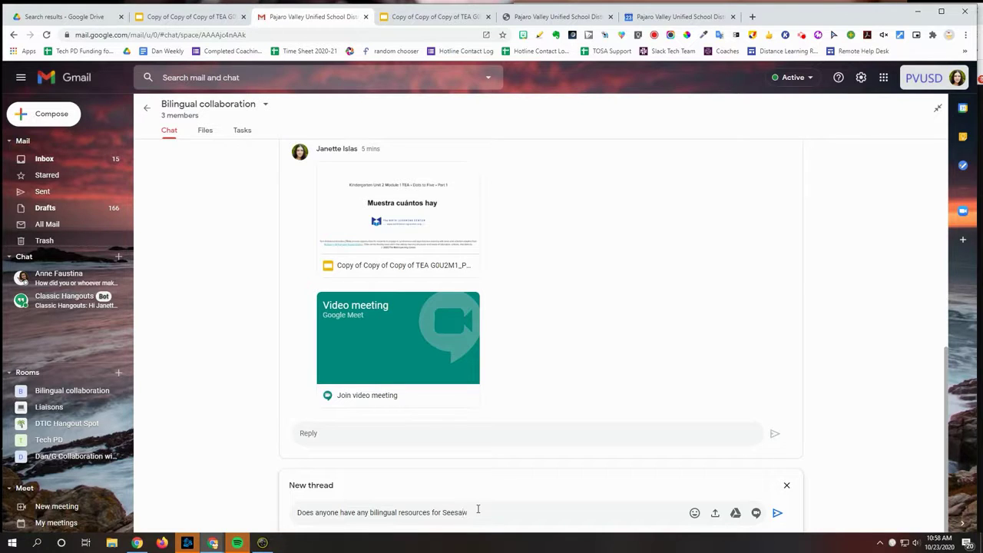
left_click(778, 514)
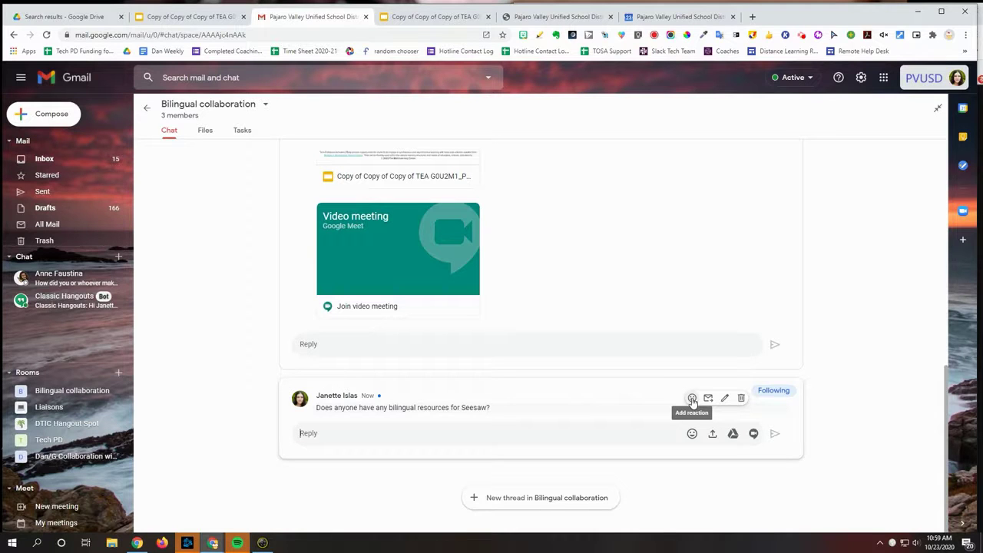
left_click(692, 399)
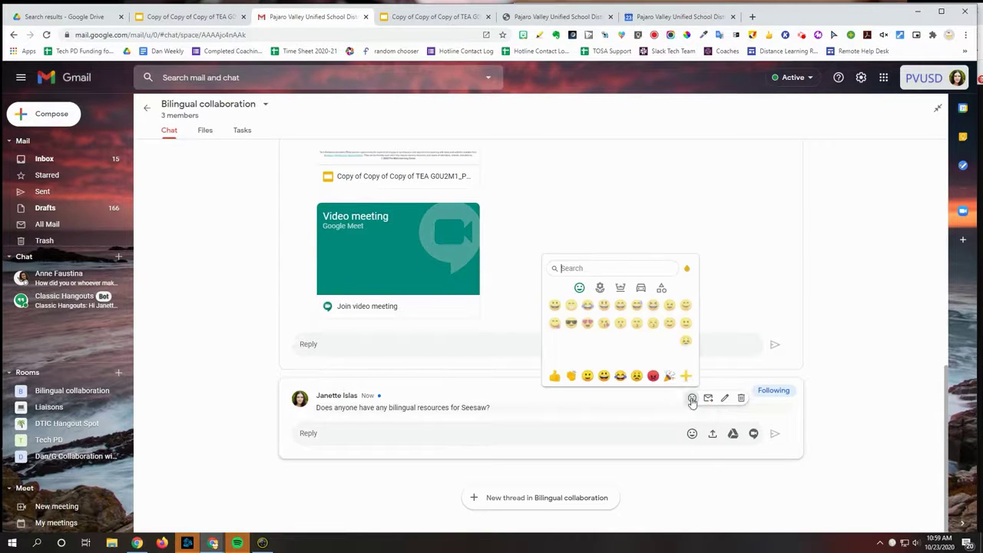
left_click(555, 376)
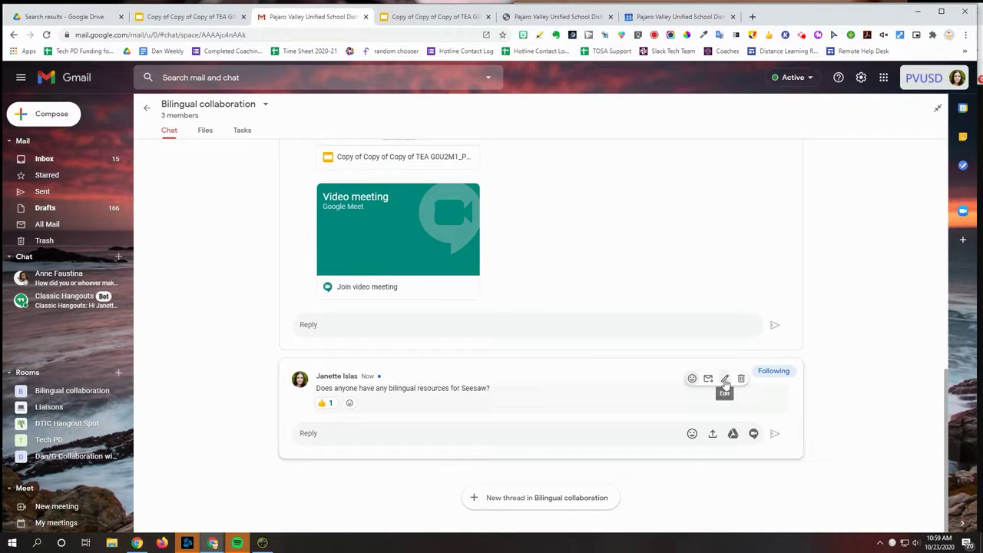
- Add a thumbs-up reaction to the colleague's "Hi" message in the first thread
scroll(611, 326, "up", 3)
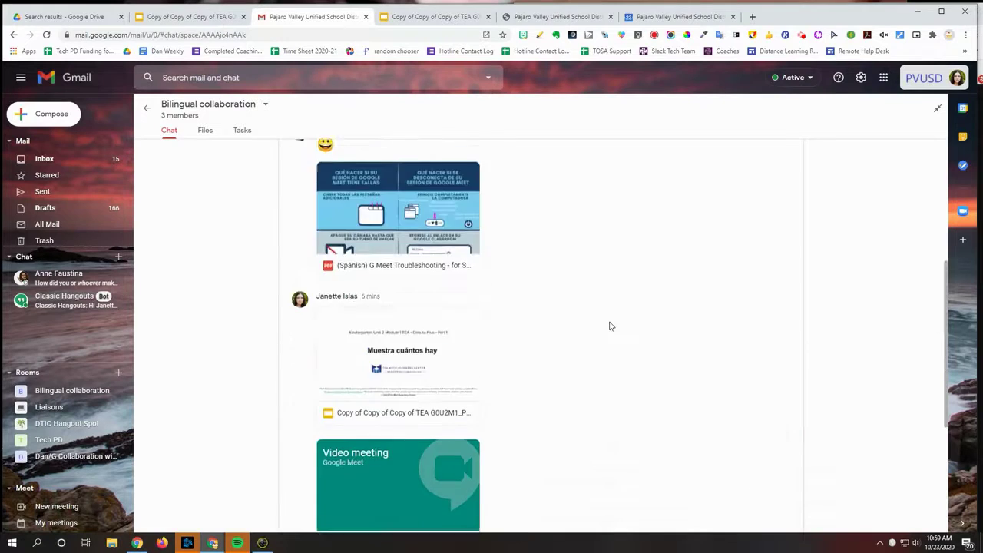
scroll(611, 326, "up", 5)
scroll(583, 328, "down", 2)
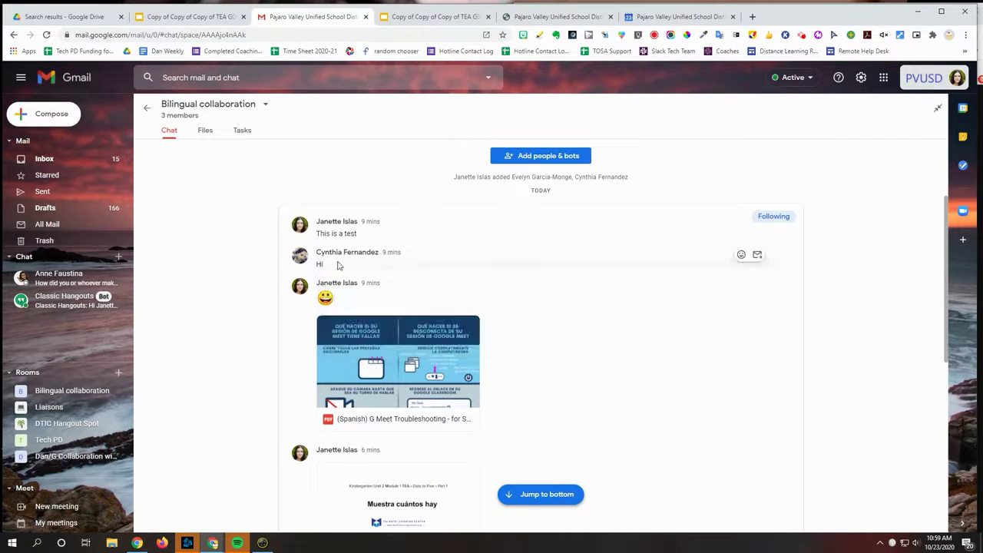
left_click(740, 255)
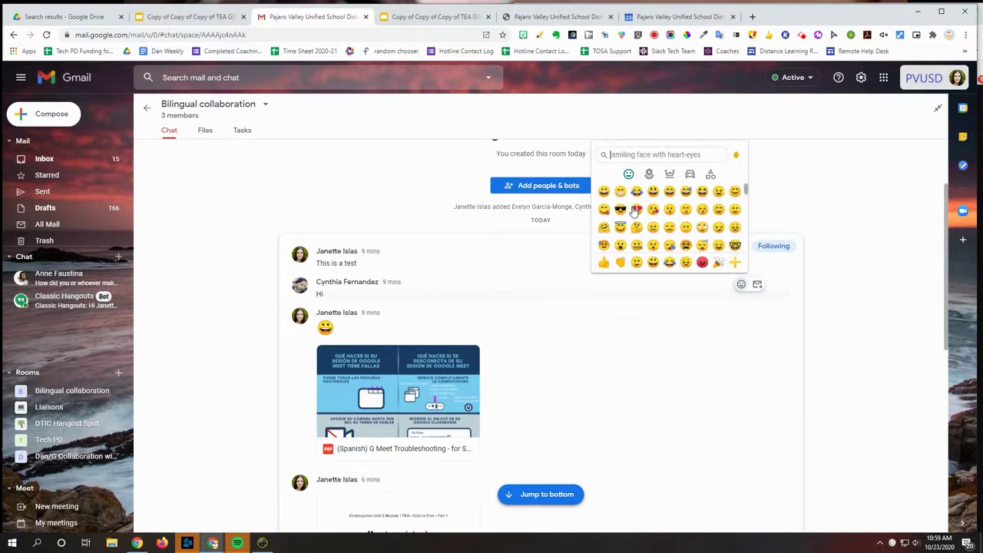
left_click(604, 262)
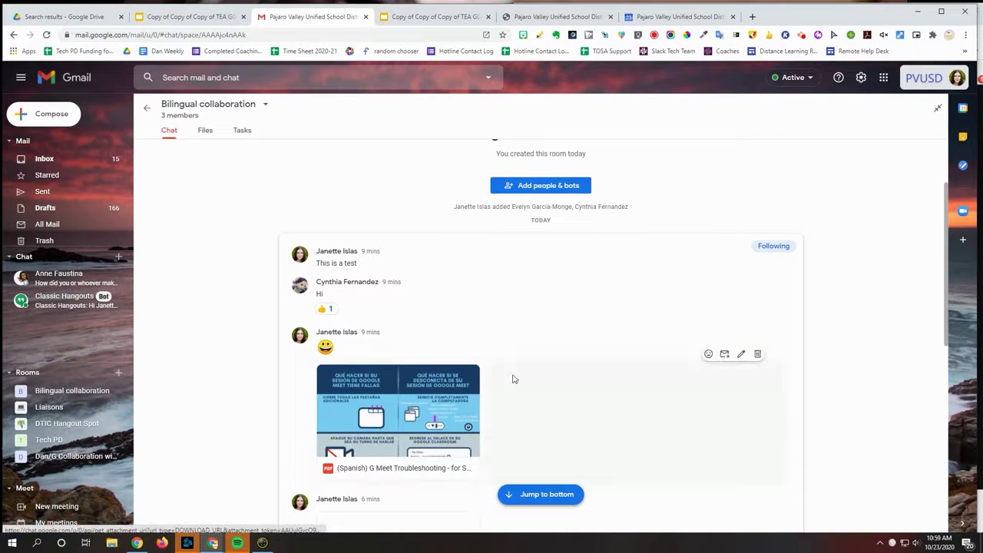
- Unfollow the first thread and follow it again, and open the options of the Bilingual collaboration room
left_click(773, 247)
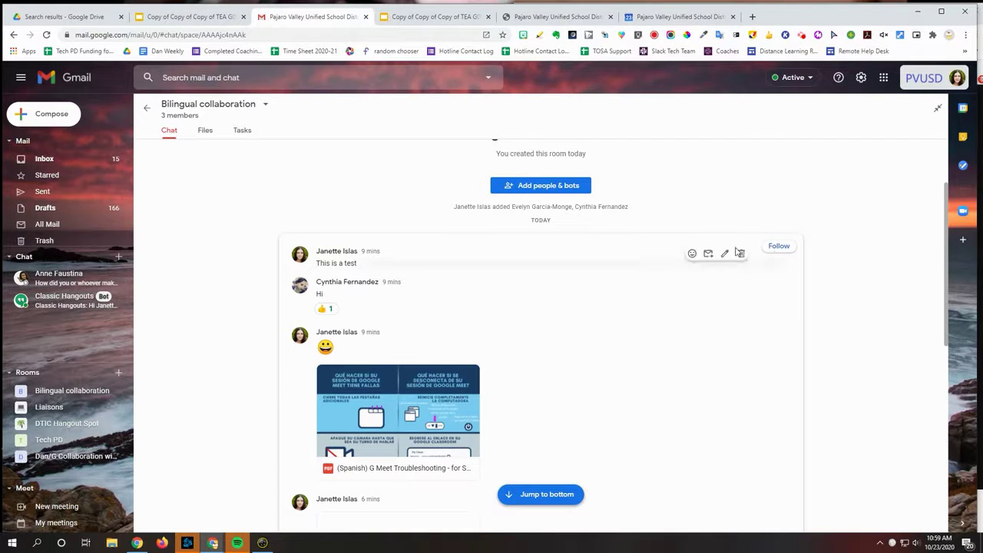
left_click(781, 249)
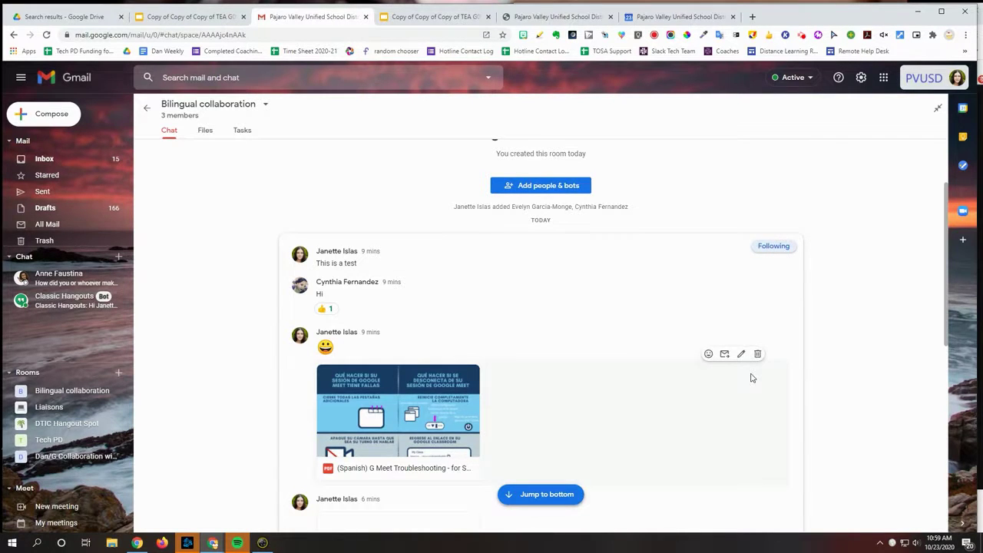
scroll(750, 376, "down", 3)
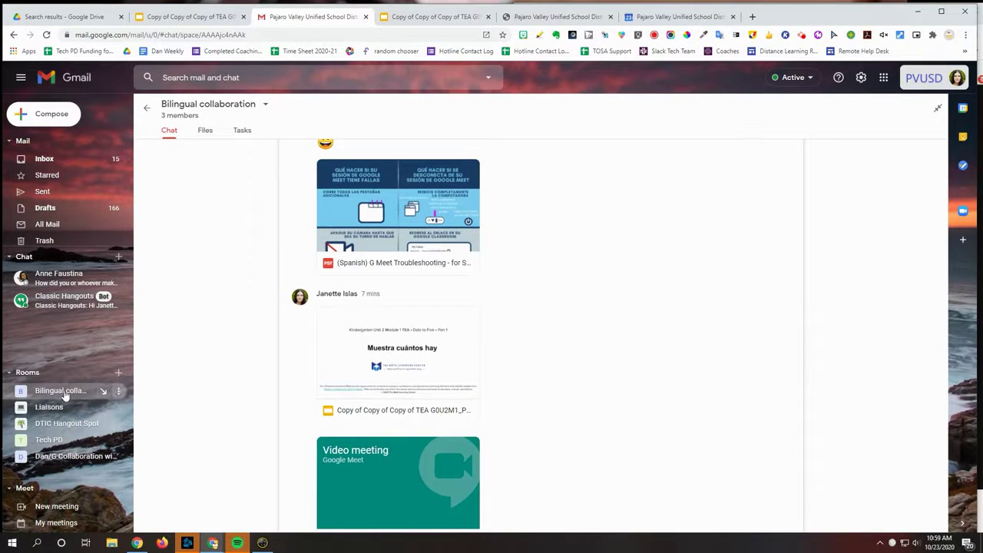
left_click(120, 392)
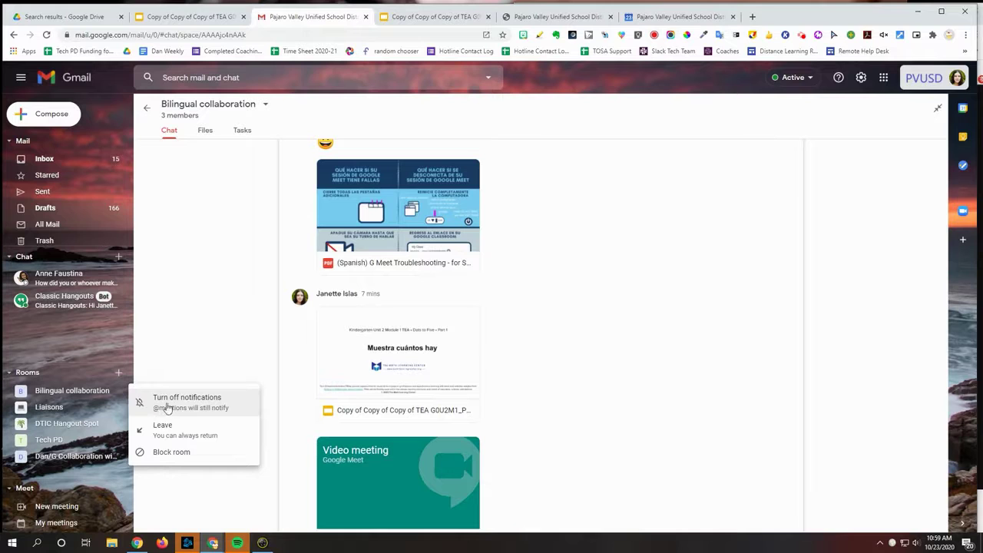
scroll(461, 379, "down", 4)
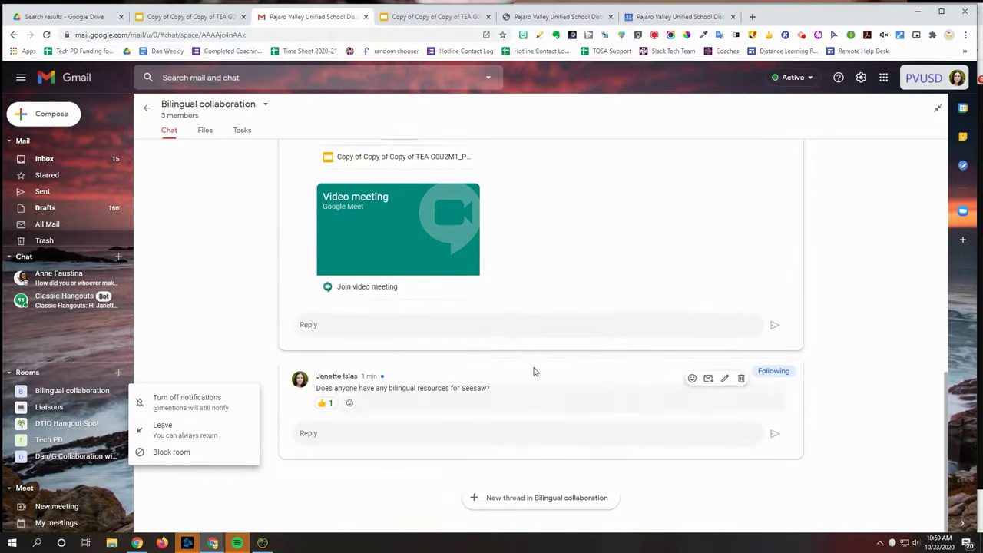
left_click(344, 327)
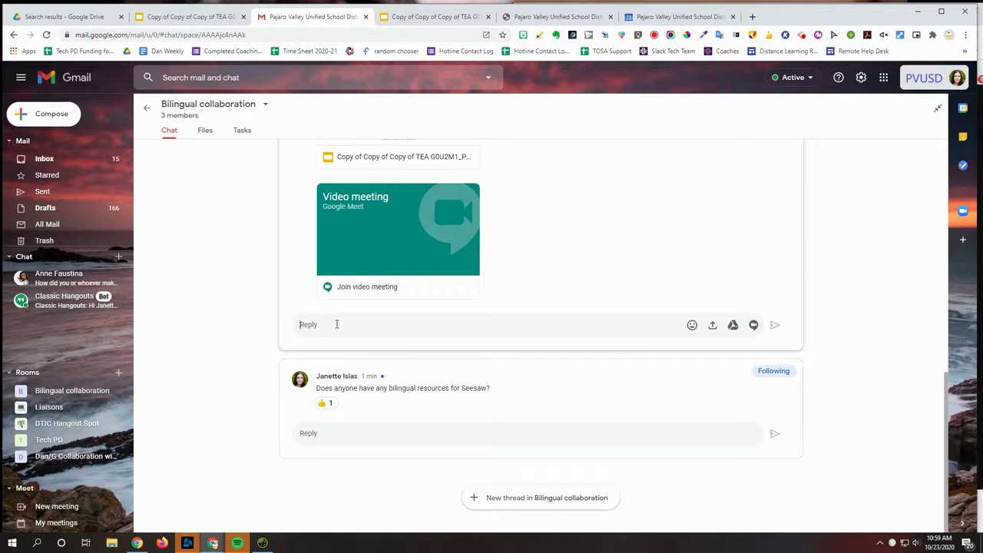
left_click(316, 434)
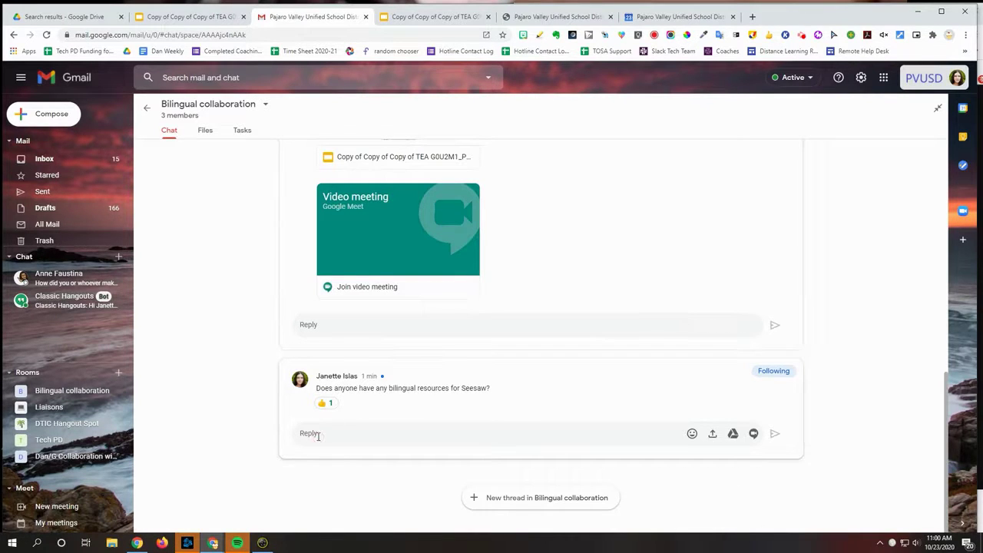
left_click(365, 433)
type("@evelyn")
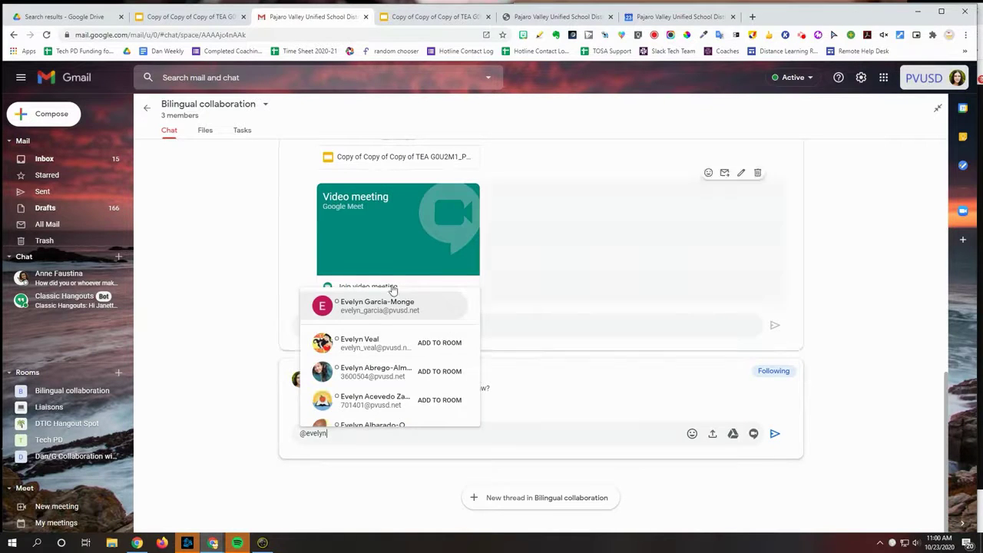
key("Return")
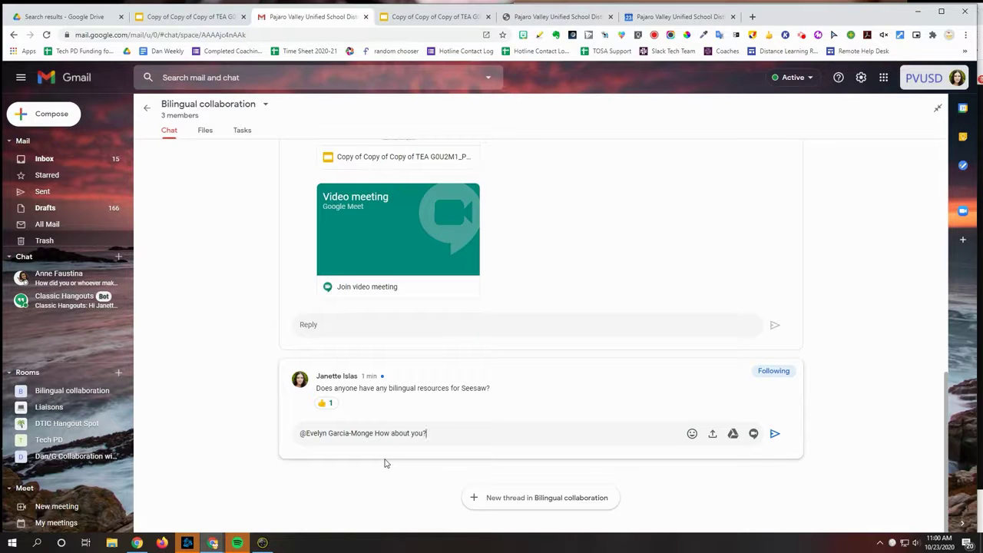
left_click(774, 435)
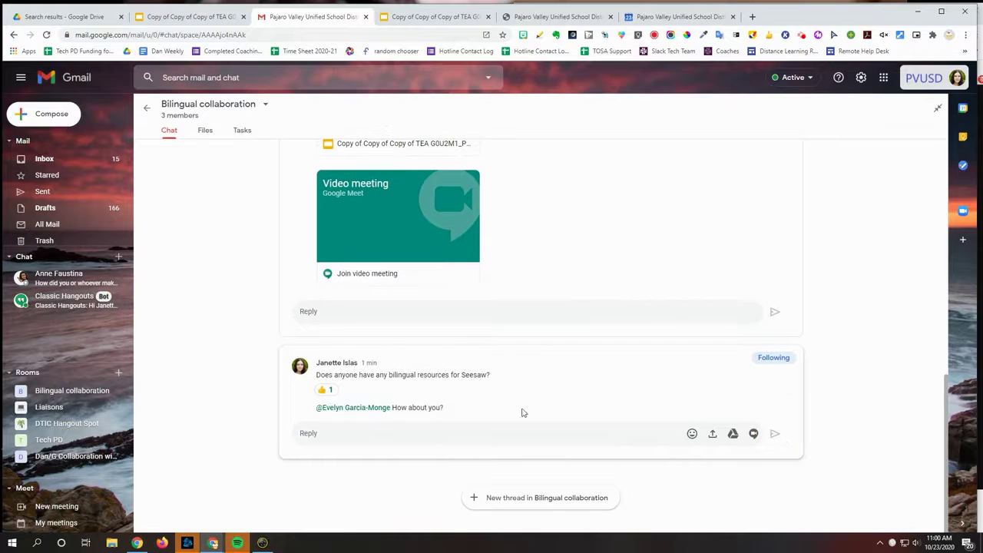
mouse_move(319, 408)
left_click(80, 161)
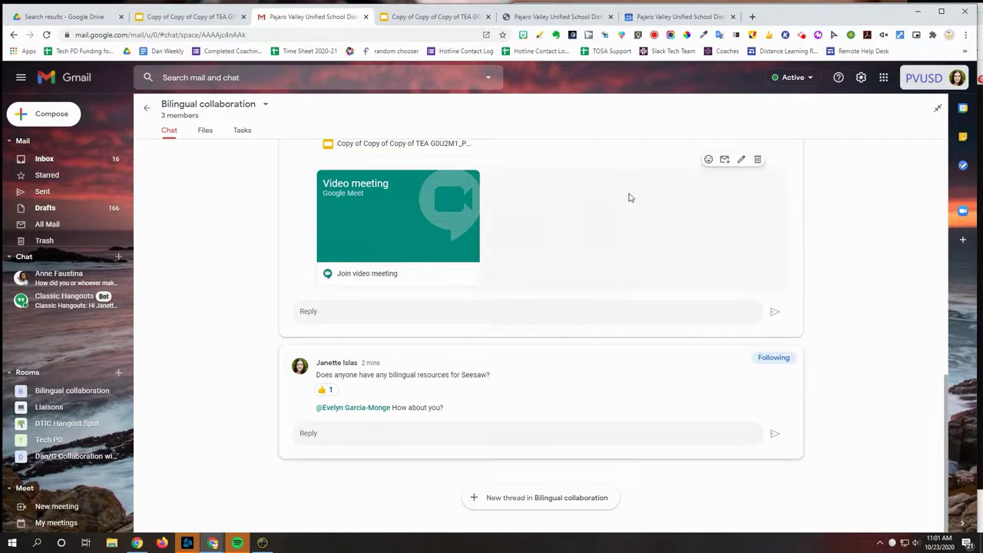
scroll(630, 200, "up", 10)
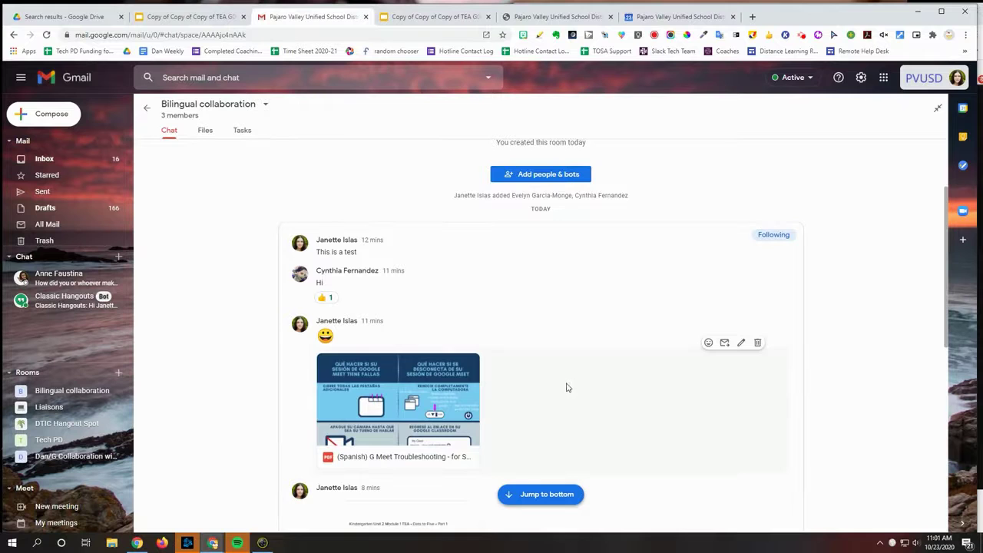
scroll(567, 376, "down", 8)
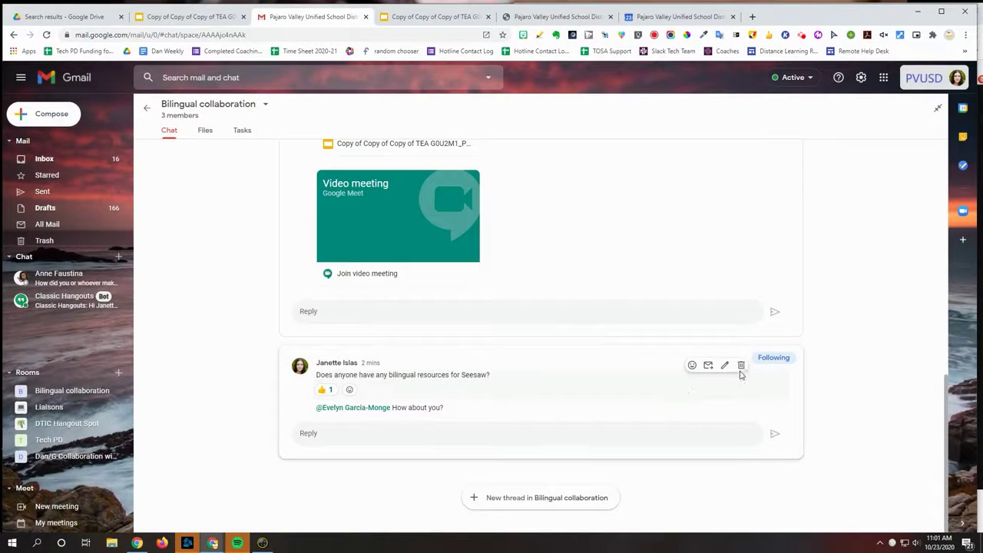
left_click(741, 367)
left_click(594, 320)
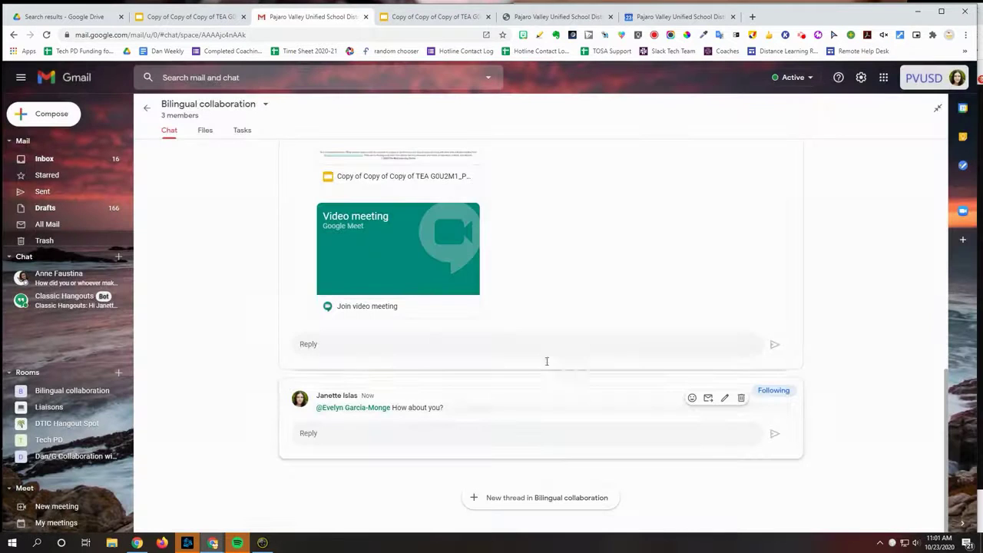
left_click(741, 398)
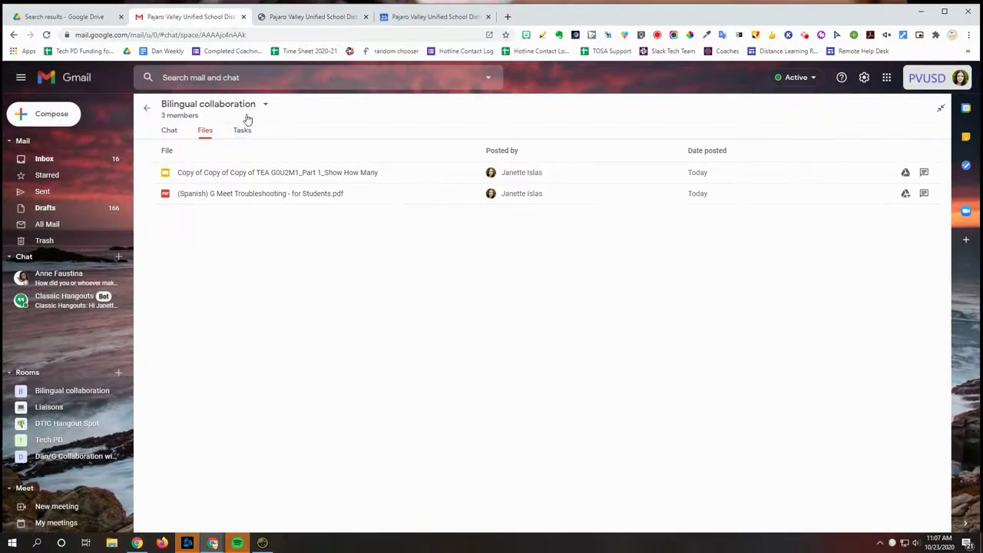
- Add a room task titled "Create spelling test" to Bilingual collaboration and assign it to the second listed room member
left_click(241, 131)
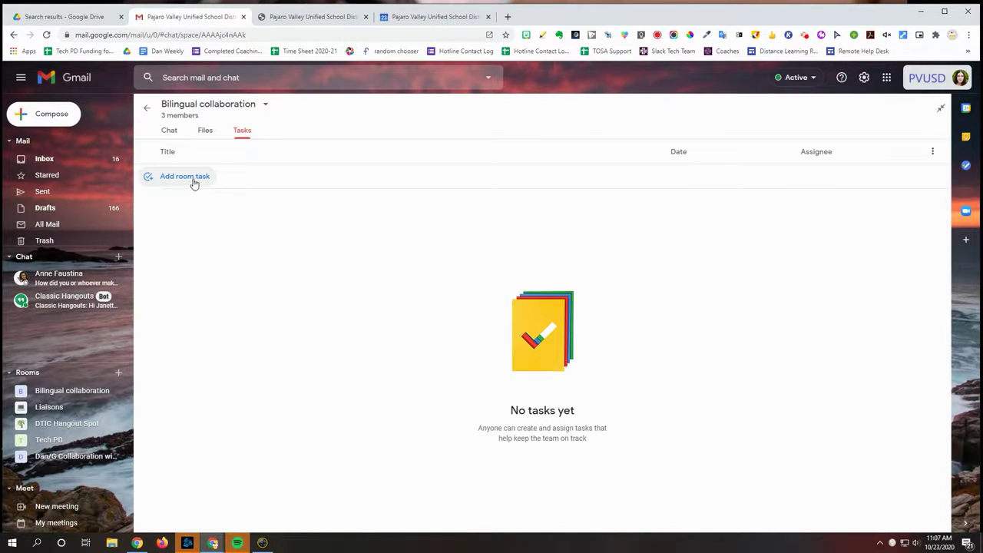
left_click(188, 183)
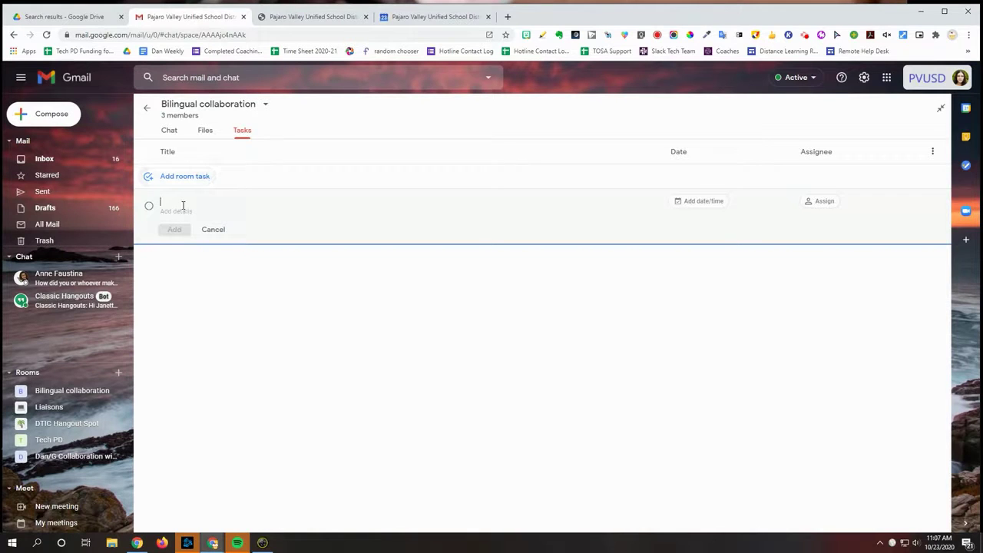
type("Create spelling test")
left_click(823, 201)
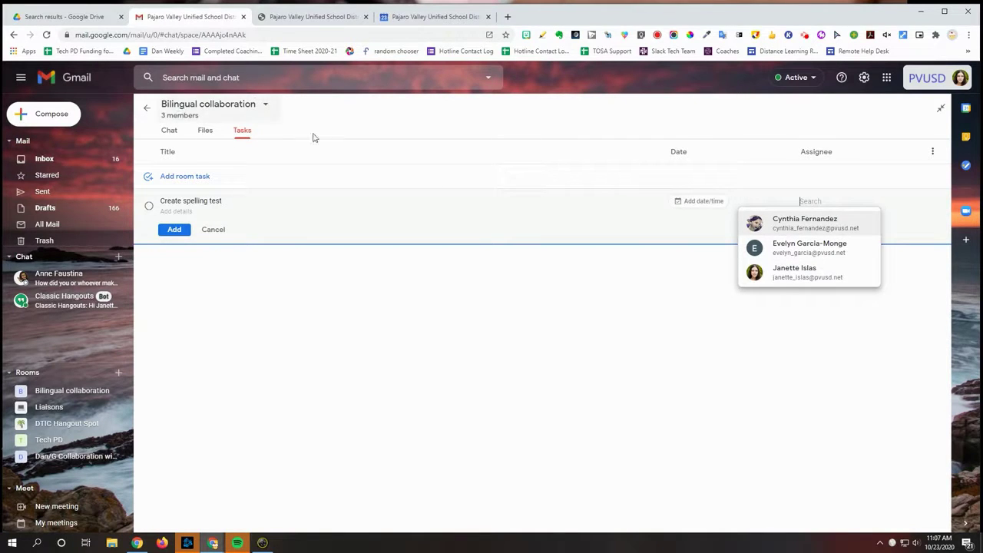
left_click(807, 247)
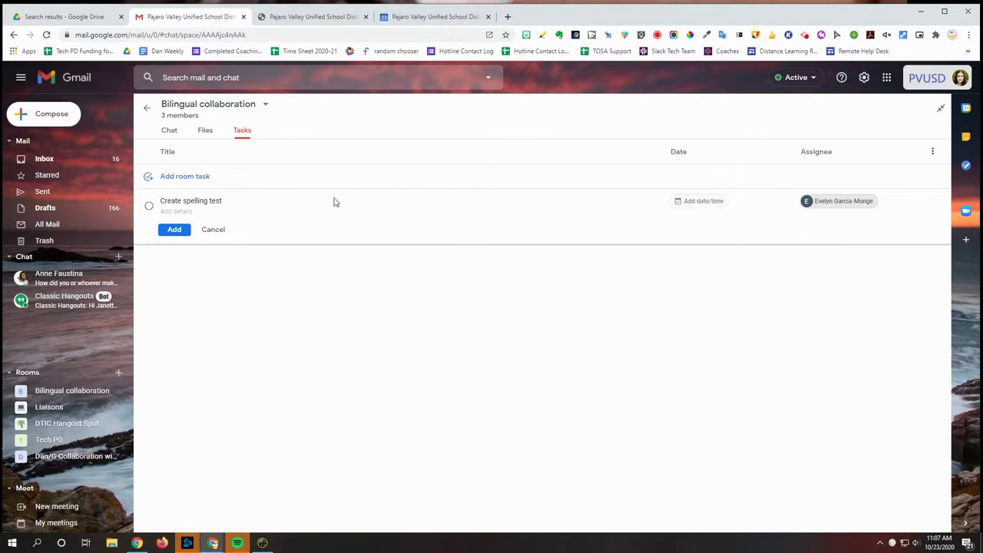
left_click(174, 212)
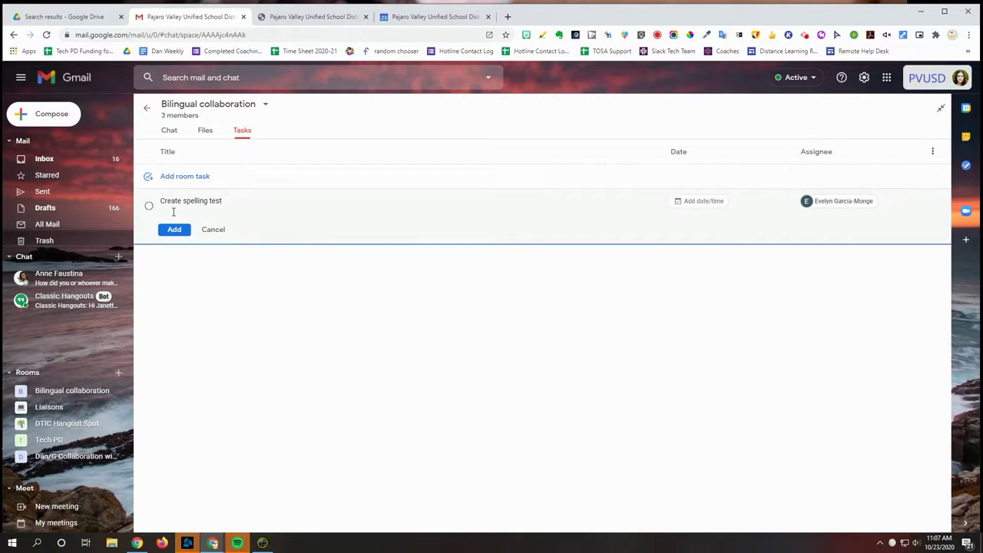
left_click(175, 229)
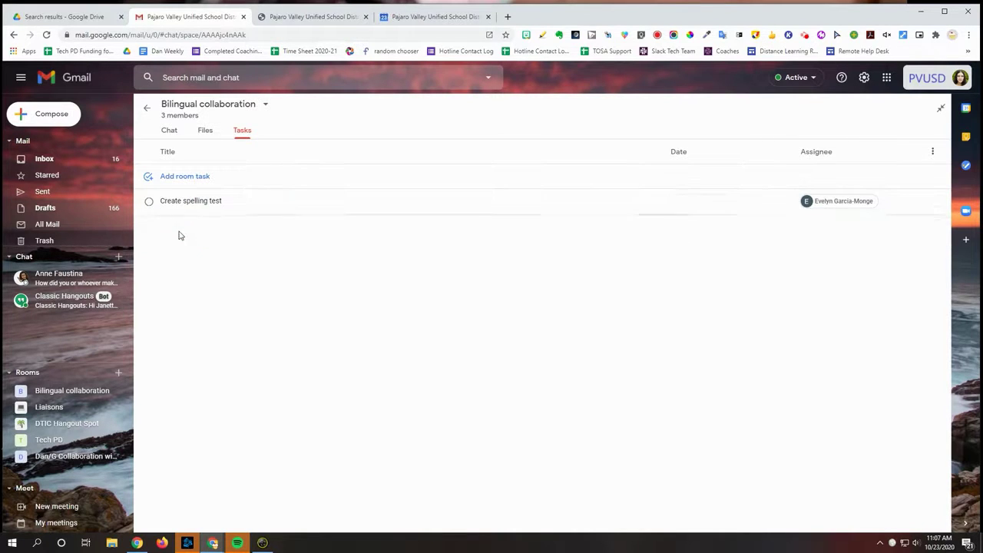
- Start another room task titled "Create slides presentation" and assign it to your own account
left_click(193, 176)
type("Create slides presentation")
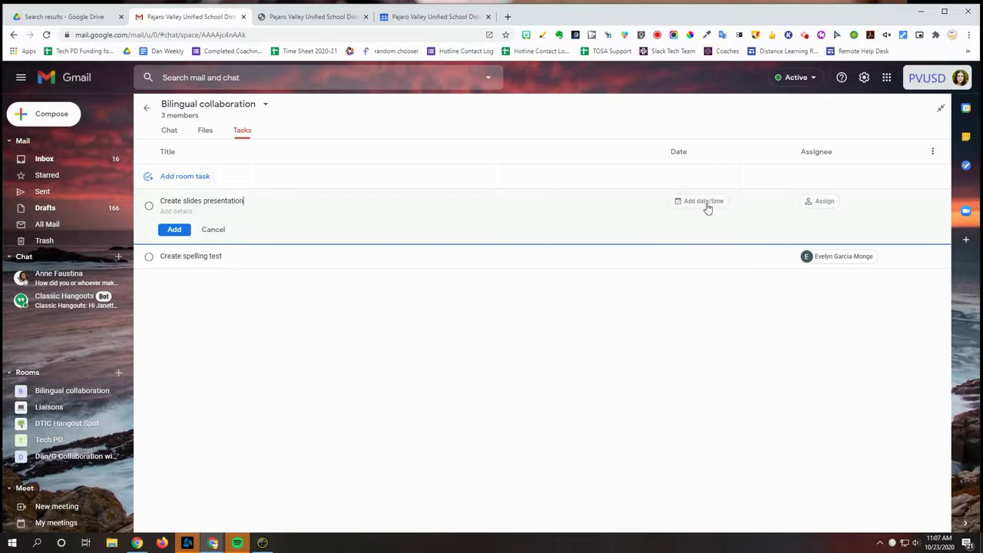
left_click(826, 202)
left_click(803, 273)
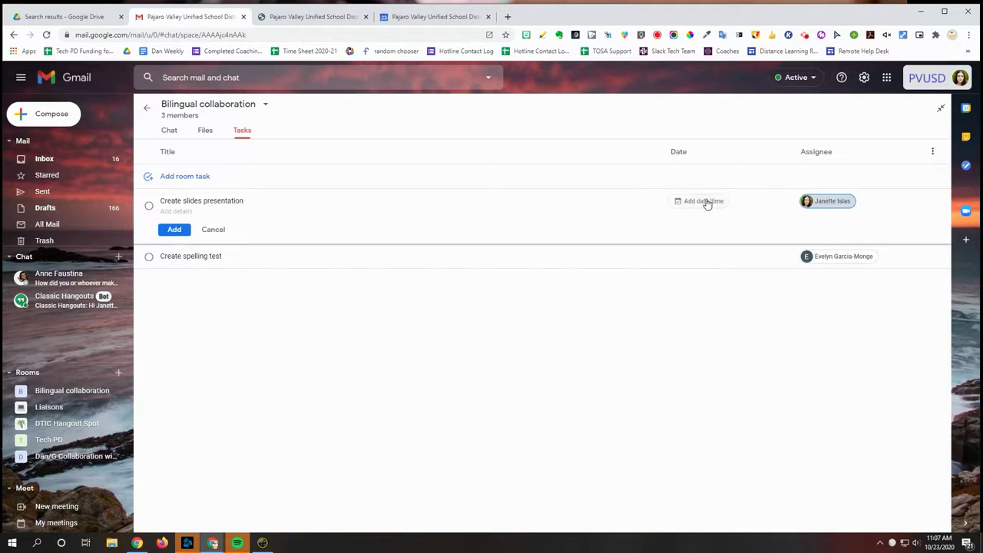
- Set the slides presentation task's due date to Monday, October 26, 2020 at 10:00 AM and add it to the room
left_click(703, 203)
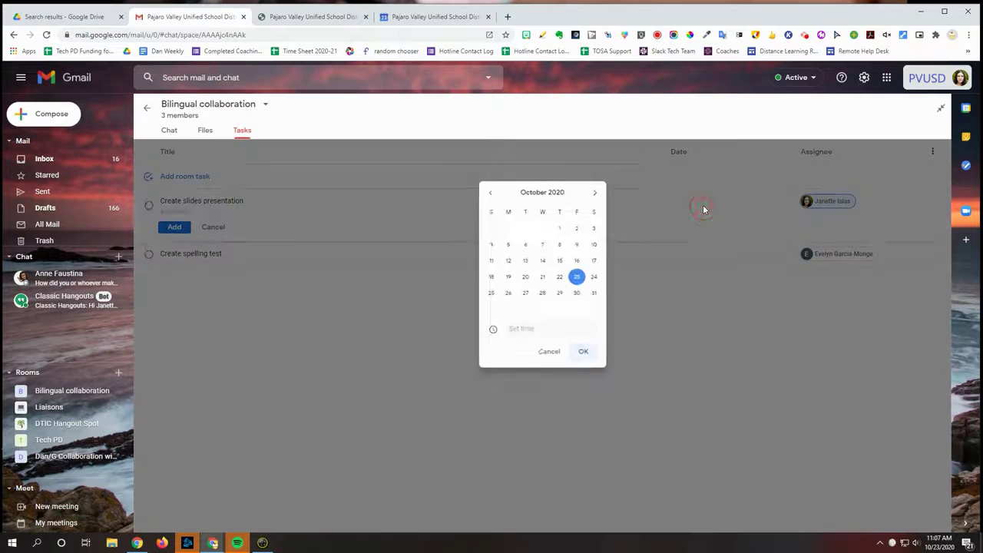
left_click(505, 298)
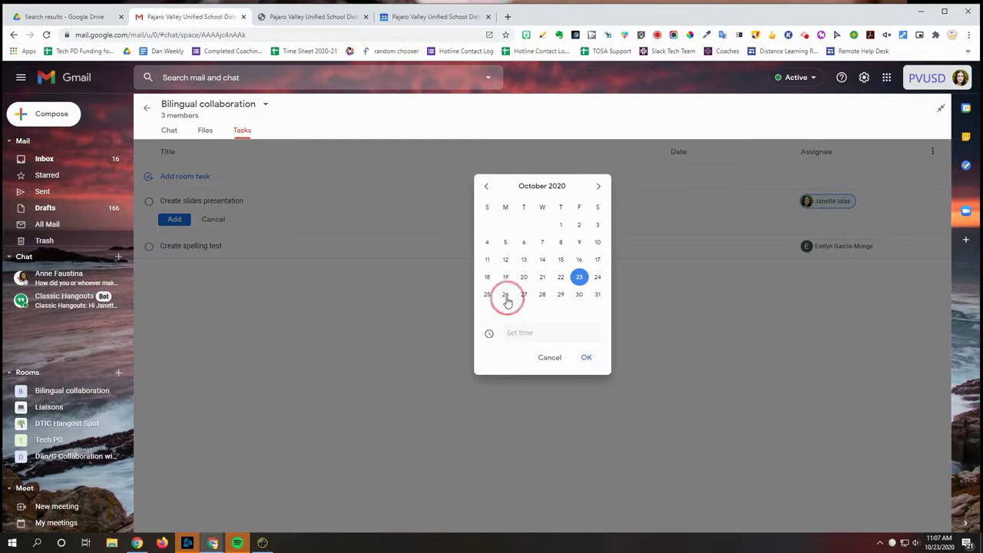
left_click(553, 333)
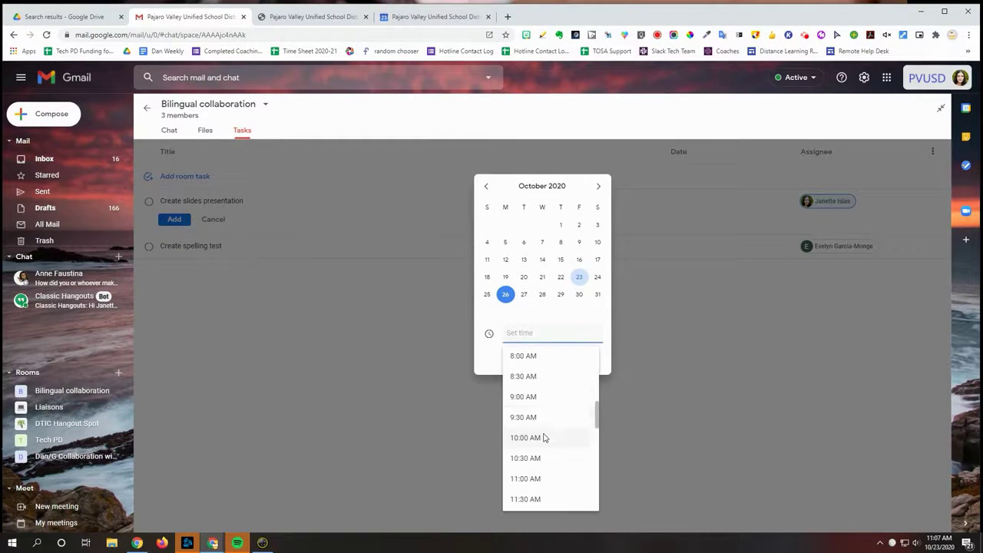
left_click(537, 437)
left_click(587, 354)
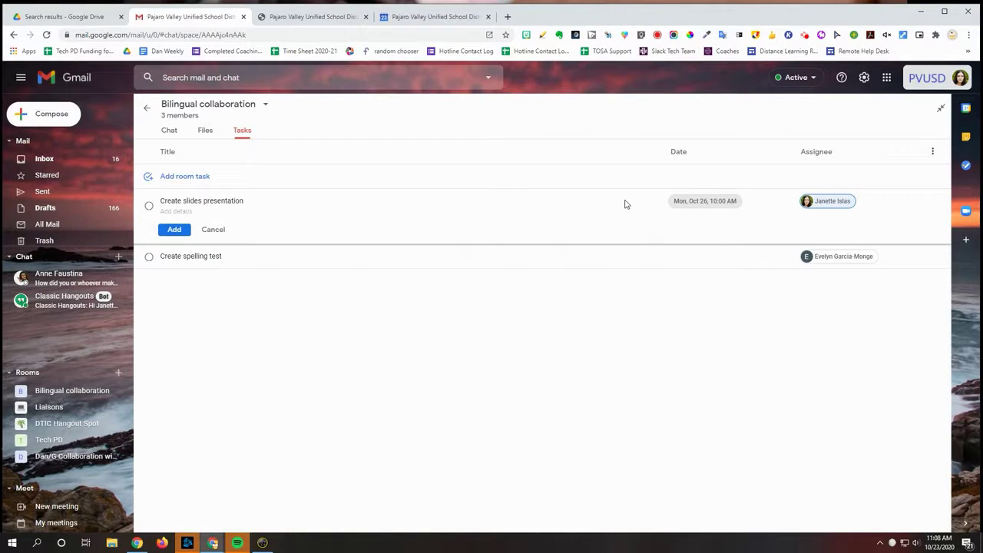
left_click(174, 231)
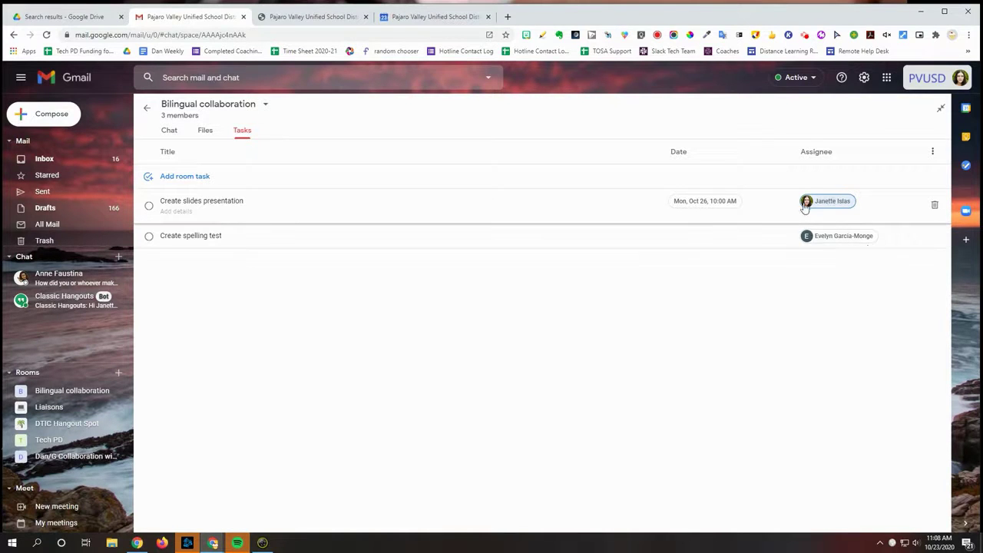
- Check the new task posts in the room's chat, and mark the "Create spelling test" task as completed
left_click(169, 131)
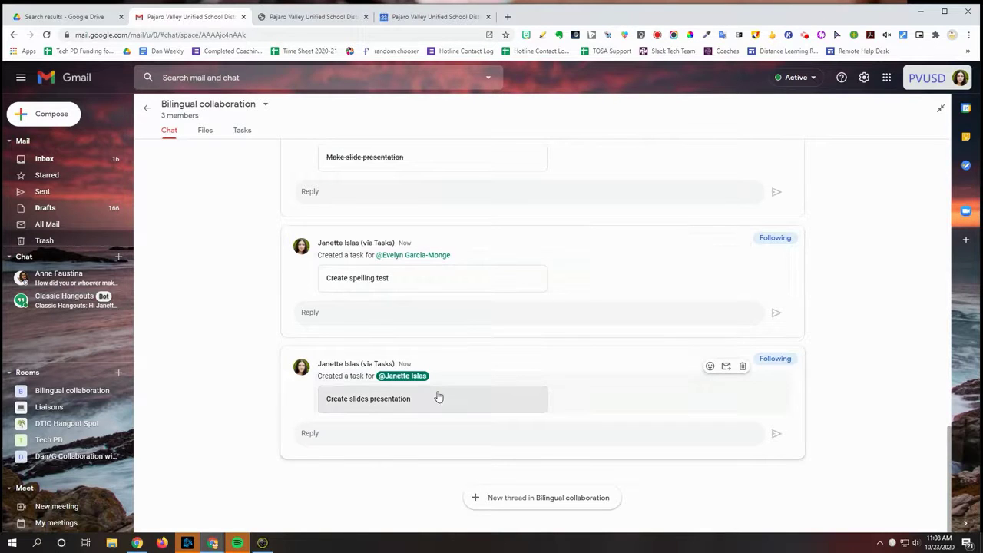
left_click(241, 131)
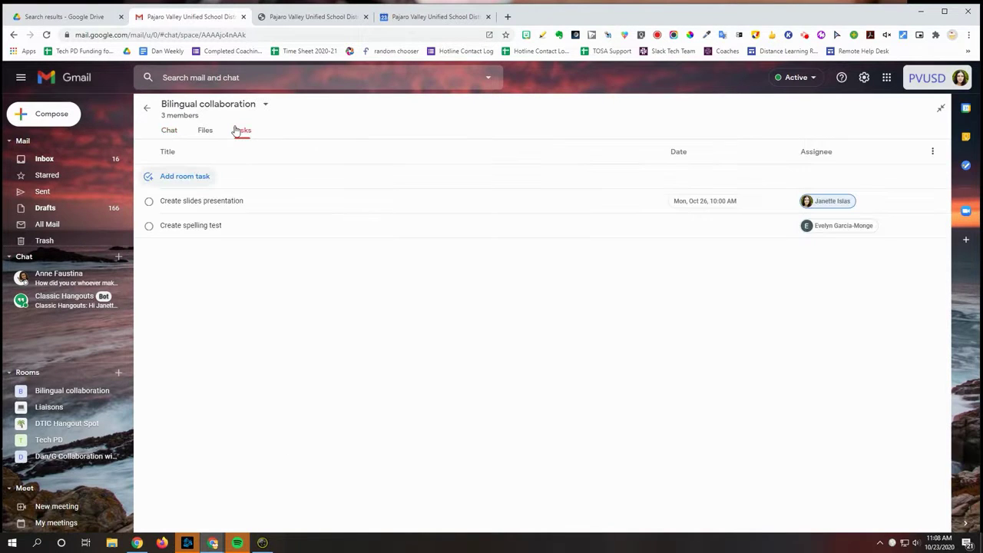
left_click(149, 229)
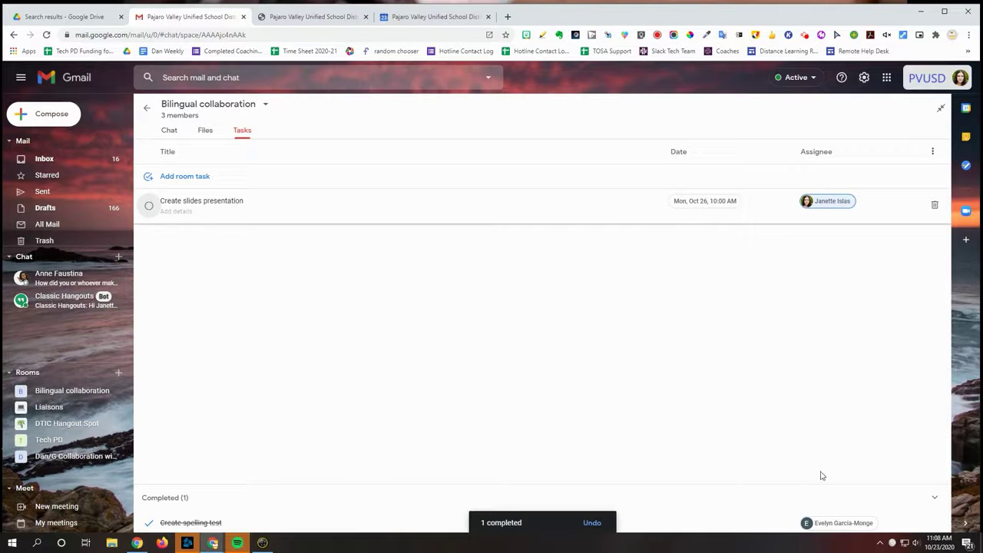
- Collapse and re-expand the room's completed tasks, and show the personal My Tasks list alongside the room
left_click(934, 498)
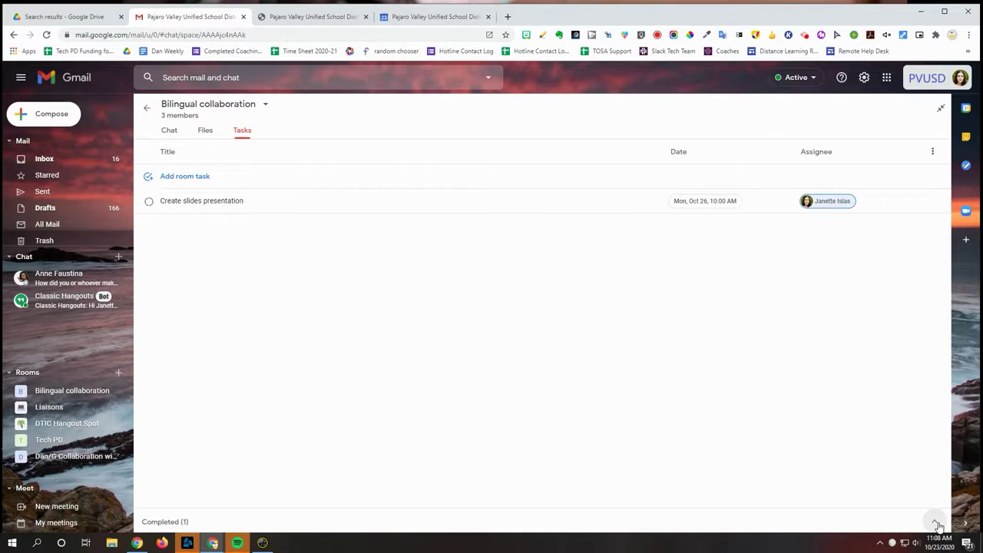
left_click(938, 525)
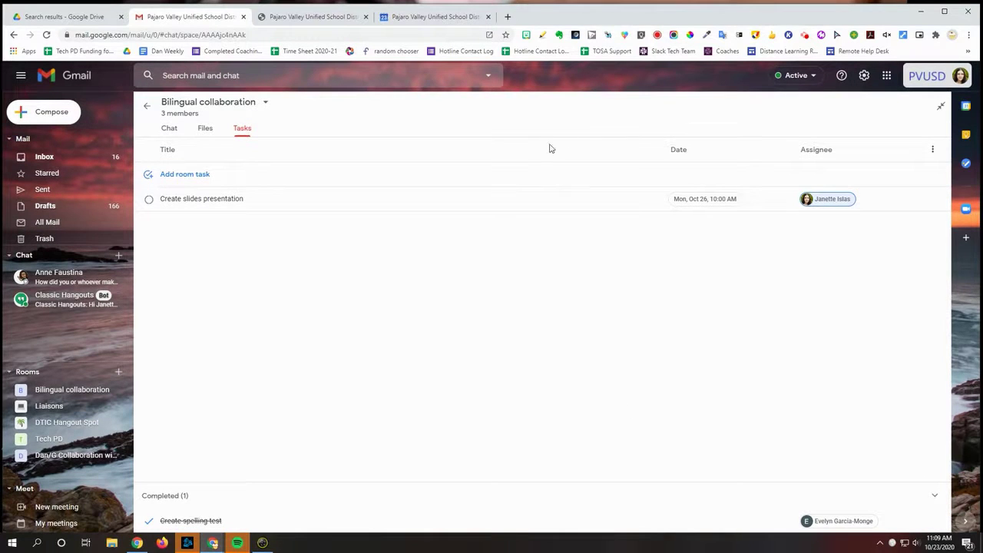
left_click(967, 167)
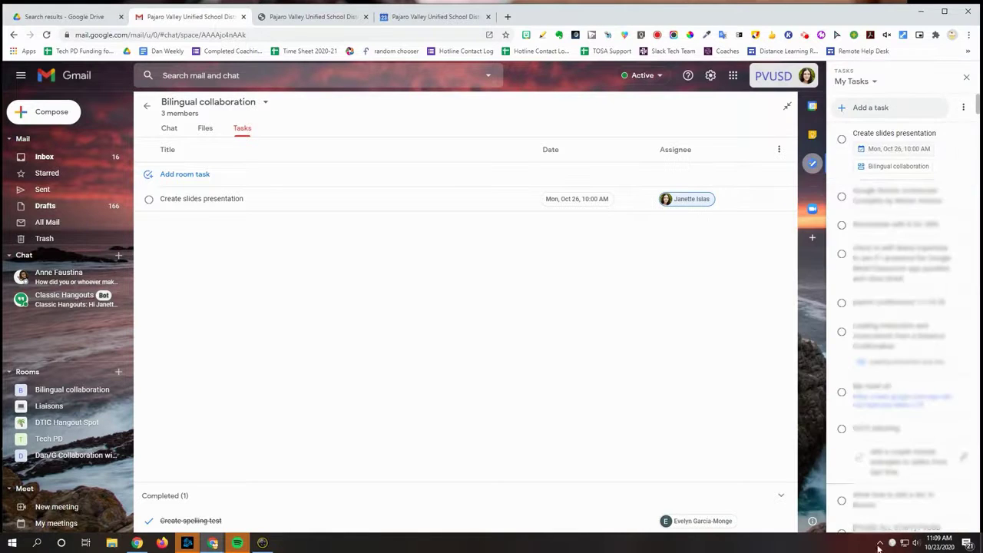